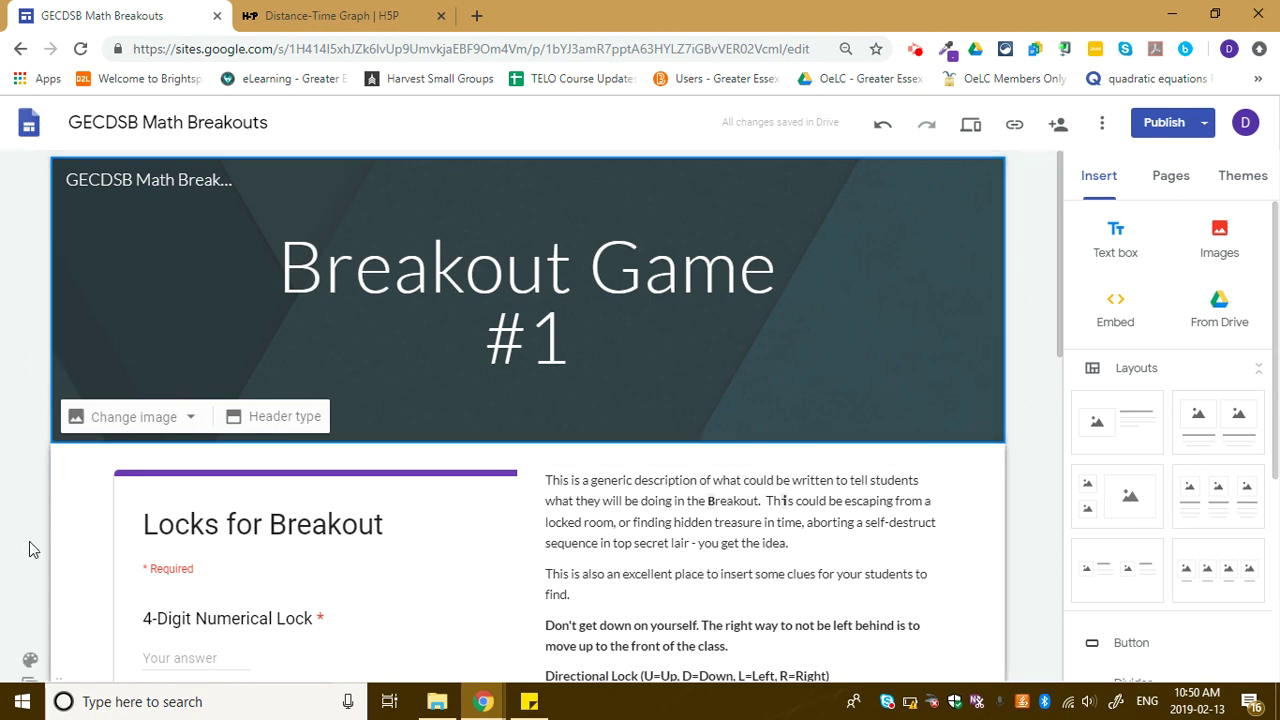
# - Add an empty text box in the blank section below the image row
pyautogui.scroll(-3, 29, 546)
pyautogui.scroll(-5, 29, 541)
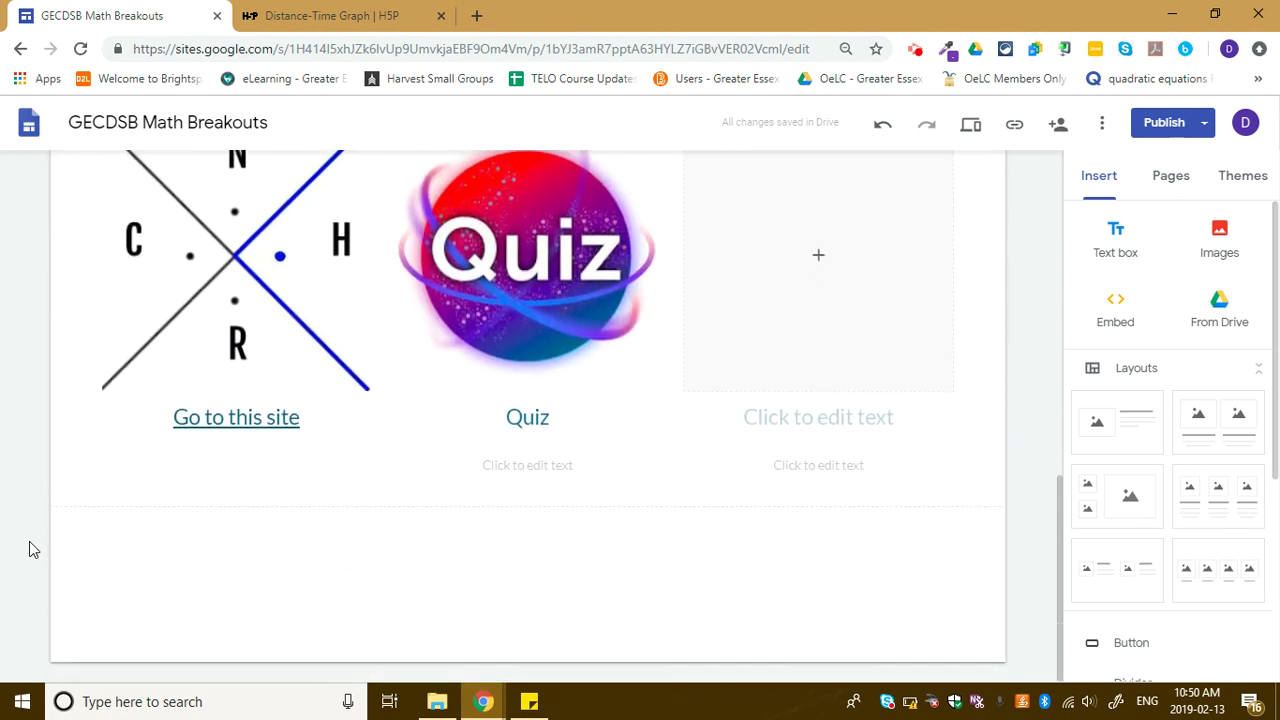
pyautogui.doubleClick(267, 539)
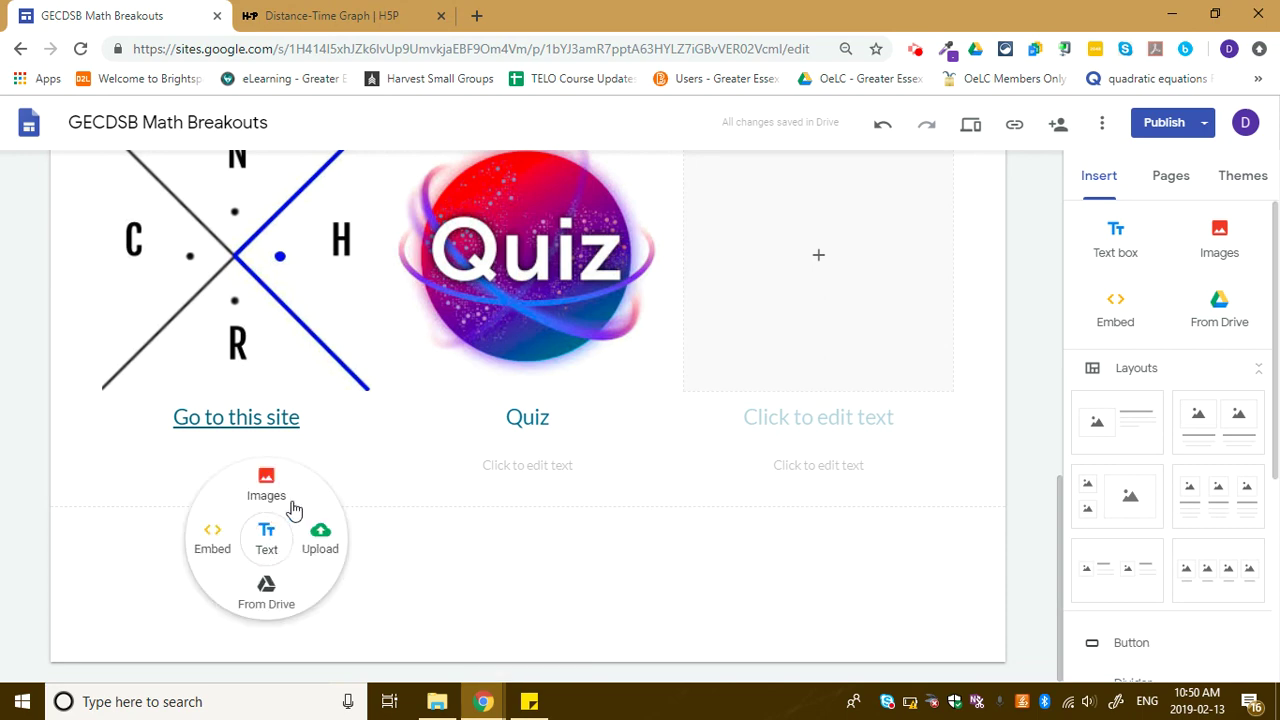
pyautogui.click(264, 537)
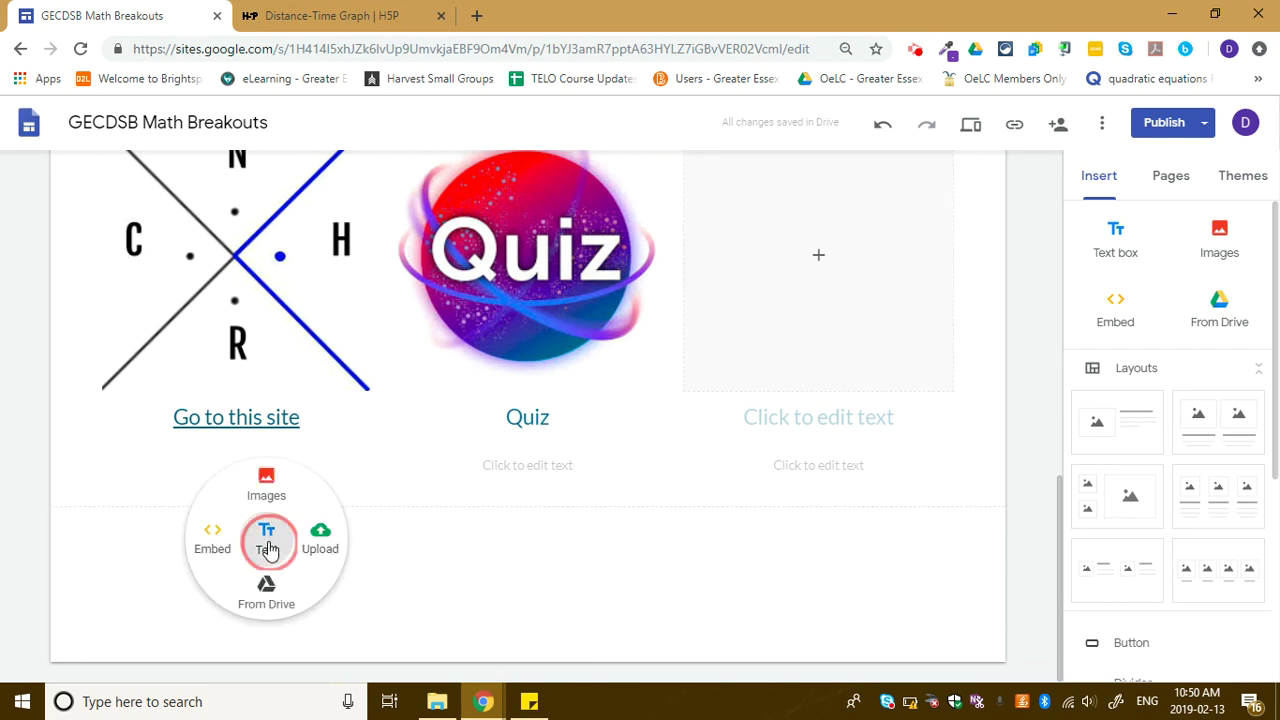
# - Copy the Joe walking scenario from Sticky Notes into the text box and remove the trailing blank line
pyautogui.click(529, 701)
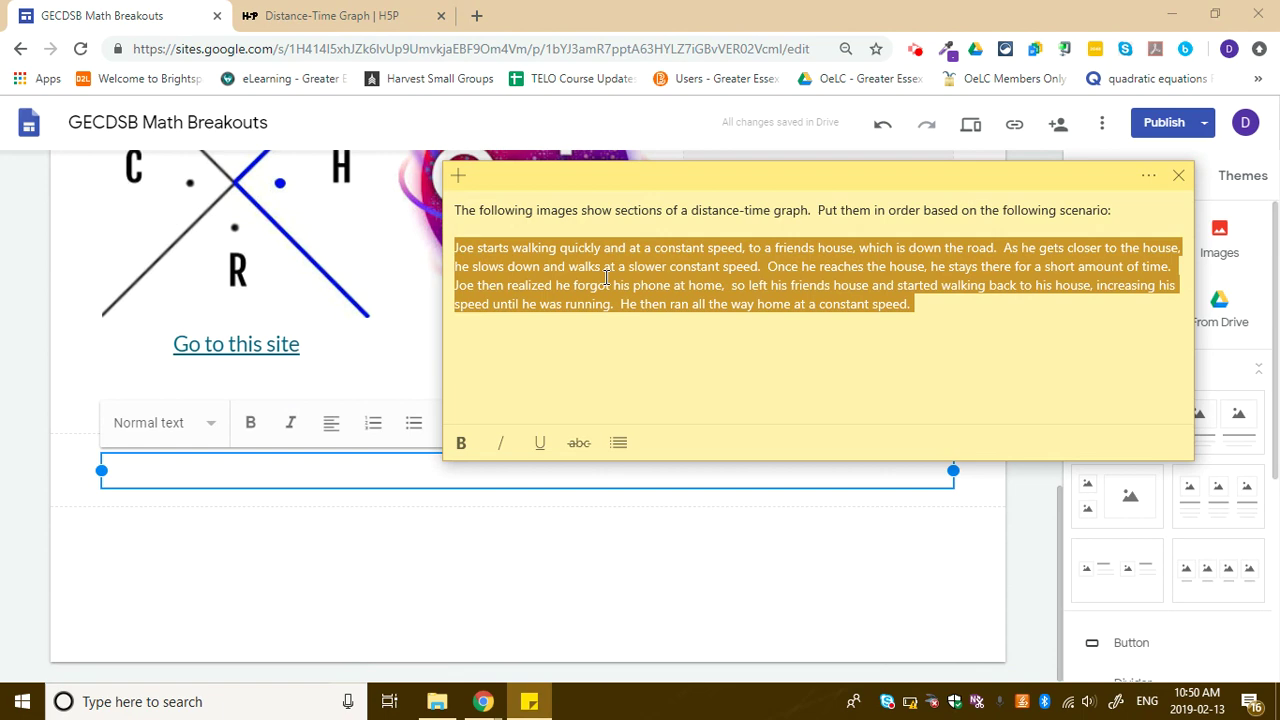
pyautogui.click(606, 285)
pyautogui.moveTo(927, 313); pyautogui.dragTo(450, 241)
pyautogui.hotkey('ctrl', 'c')
pyautogui.click(223, 469)
pyautogui.hotkey('ctrl', 'v')
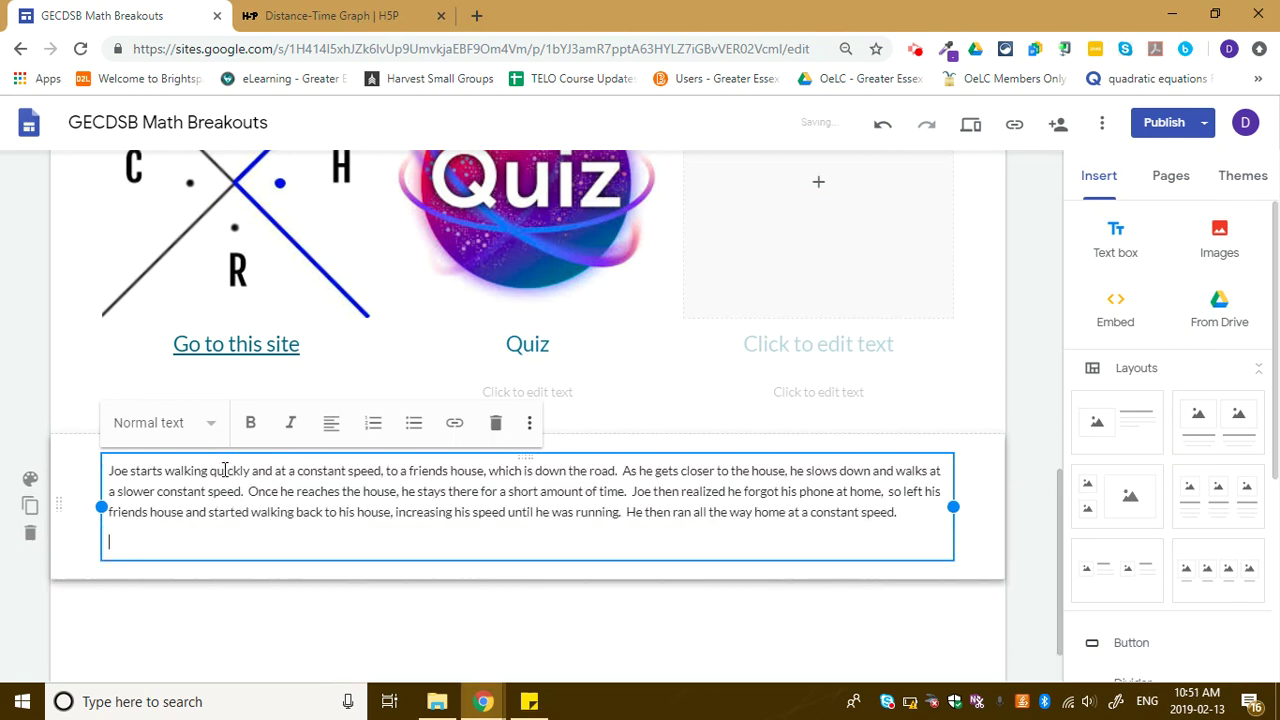
pyautogui.click(223, 617)
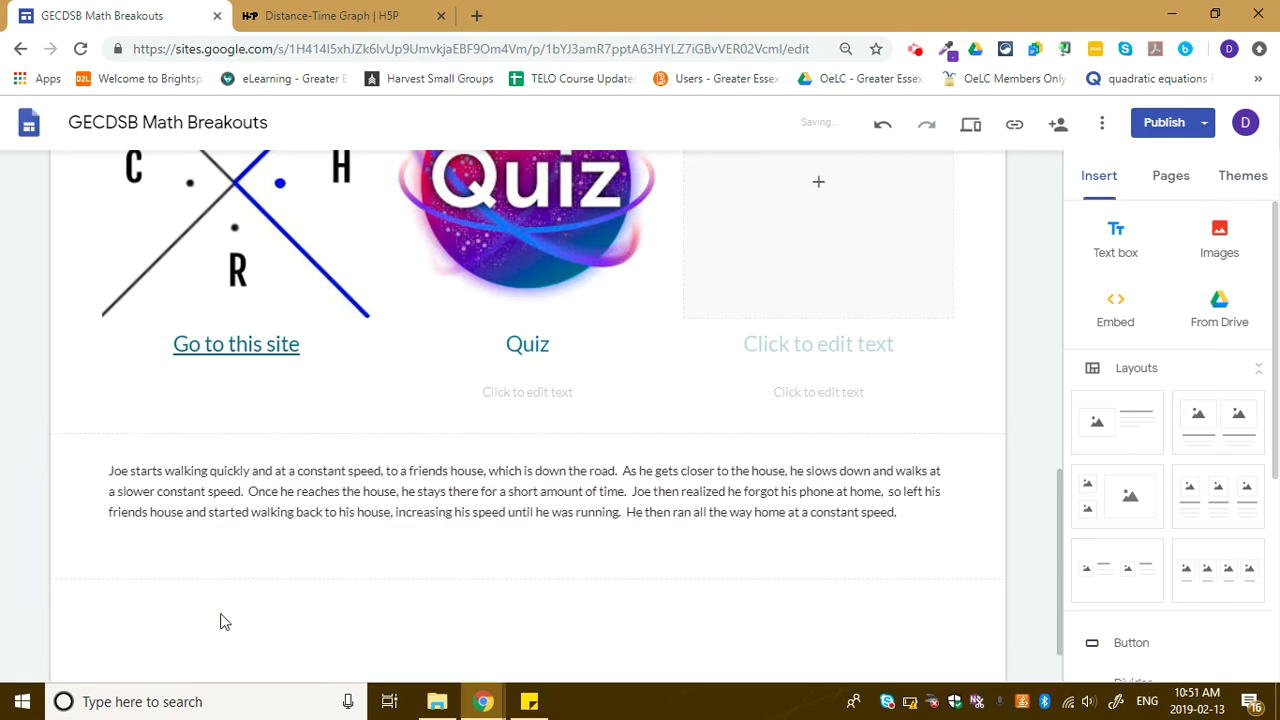
pyautogui.click(200, 551)
pyautogui.press('BackSpace')
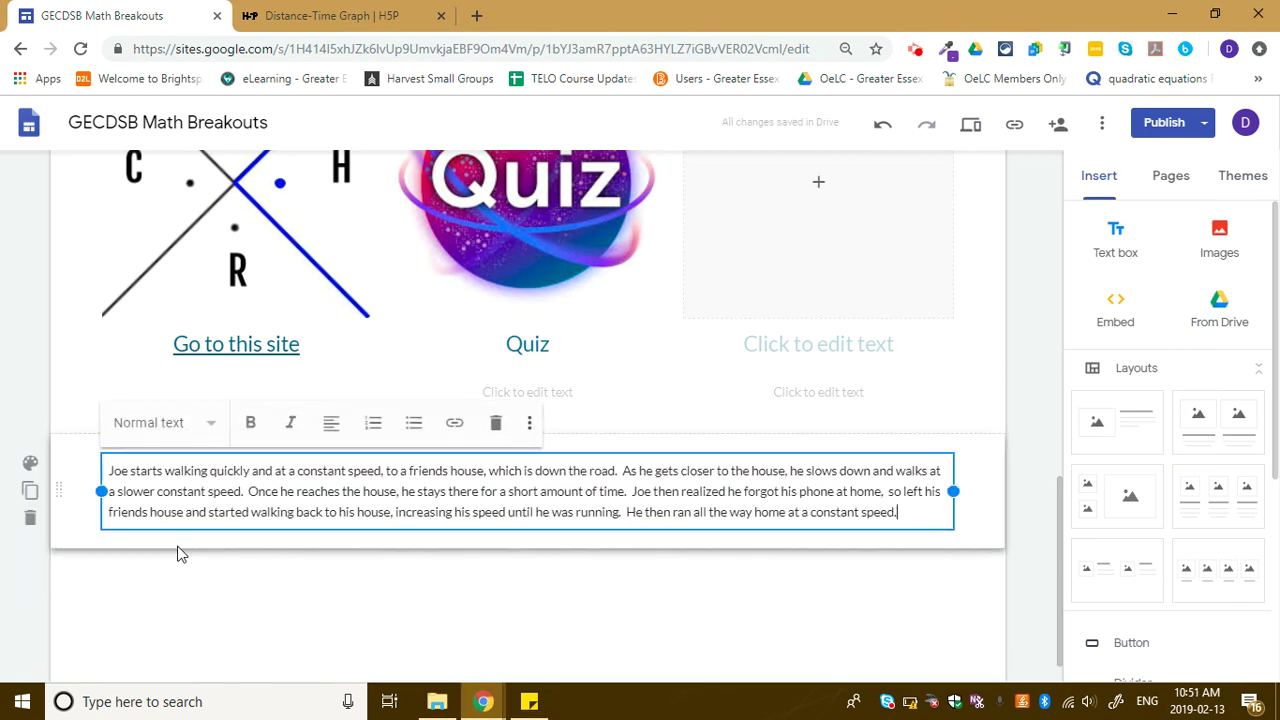
pyautogui.click(137, 563)
pyautogui.click(117, 595)
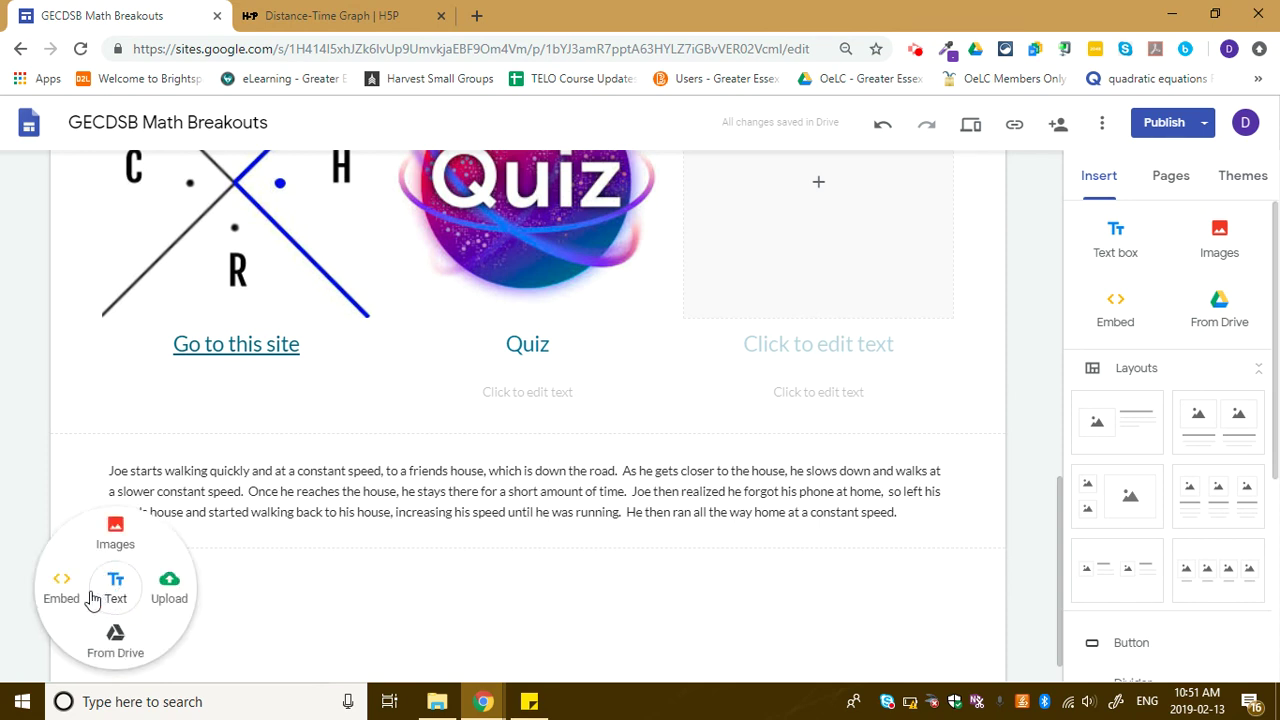
# - Insert an Embed block set to Embed code, then return to the H5P browser tab
pyautogui.click(62, 596)
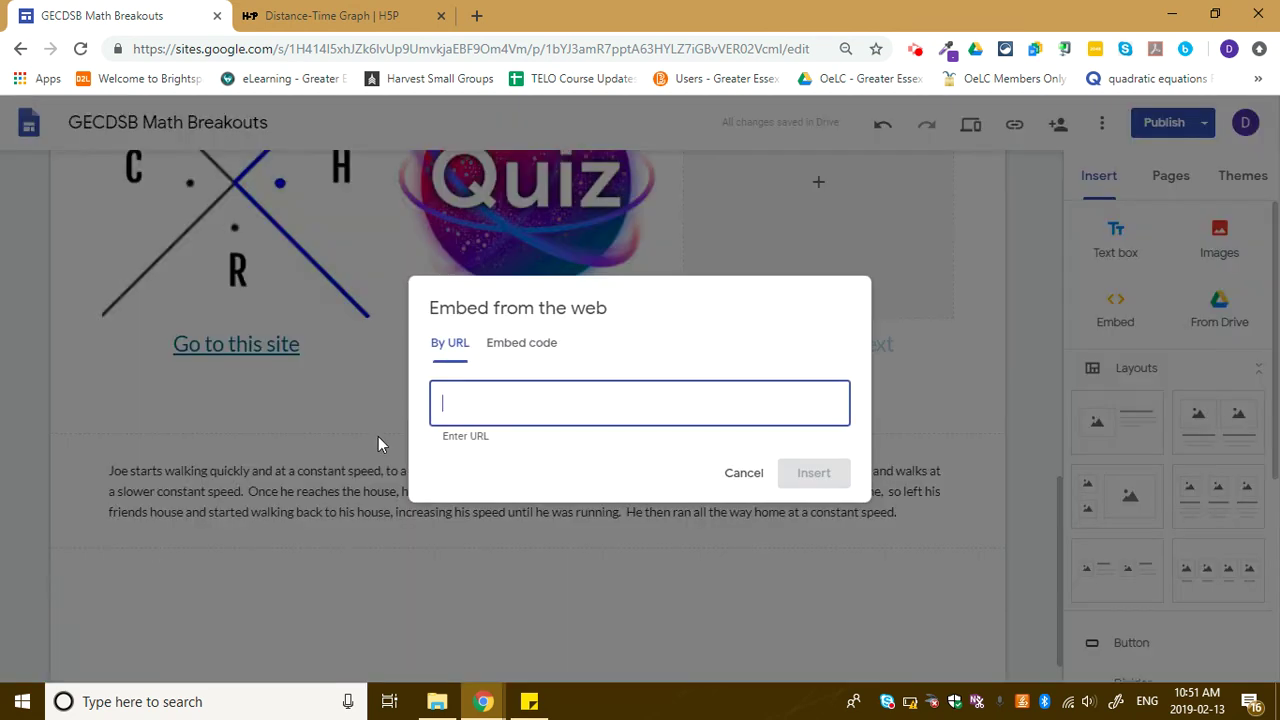
pyautogui.click(538, 343)
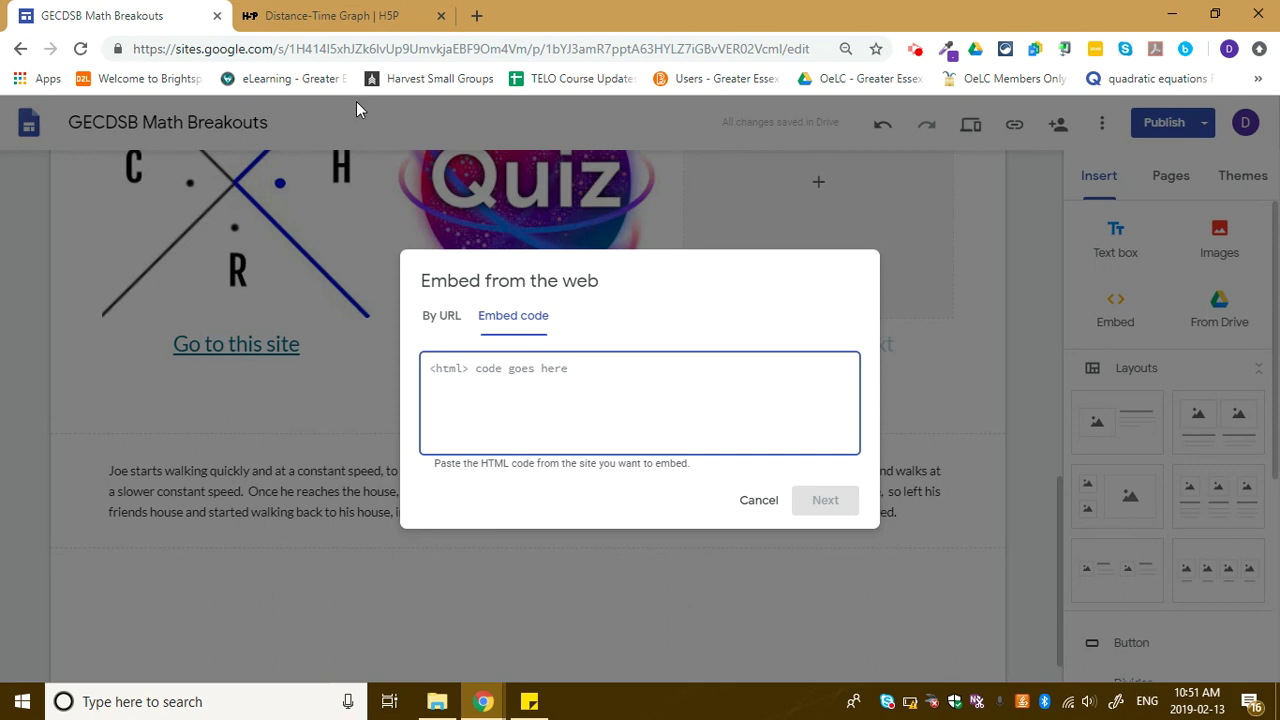
pyautogui.click(330, 22)
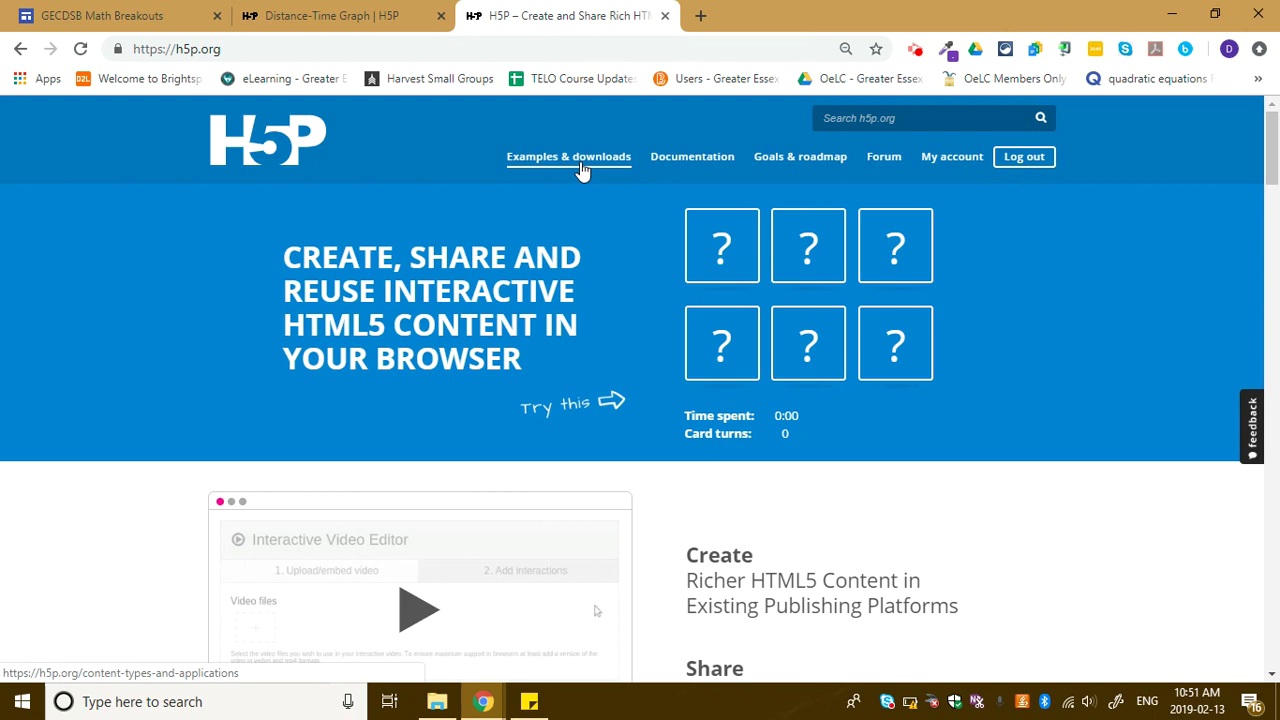
# - Browse the content types on H5P's Examples & downloads page, then go back to the Distance-Time Graph tab
pyautogui.click(575, 166)
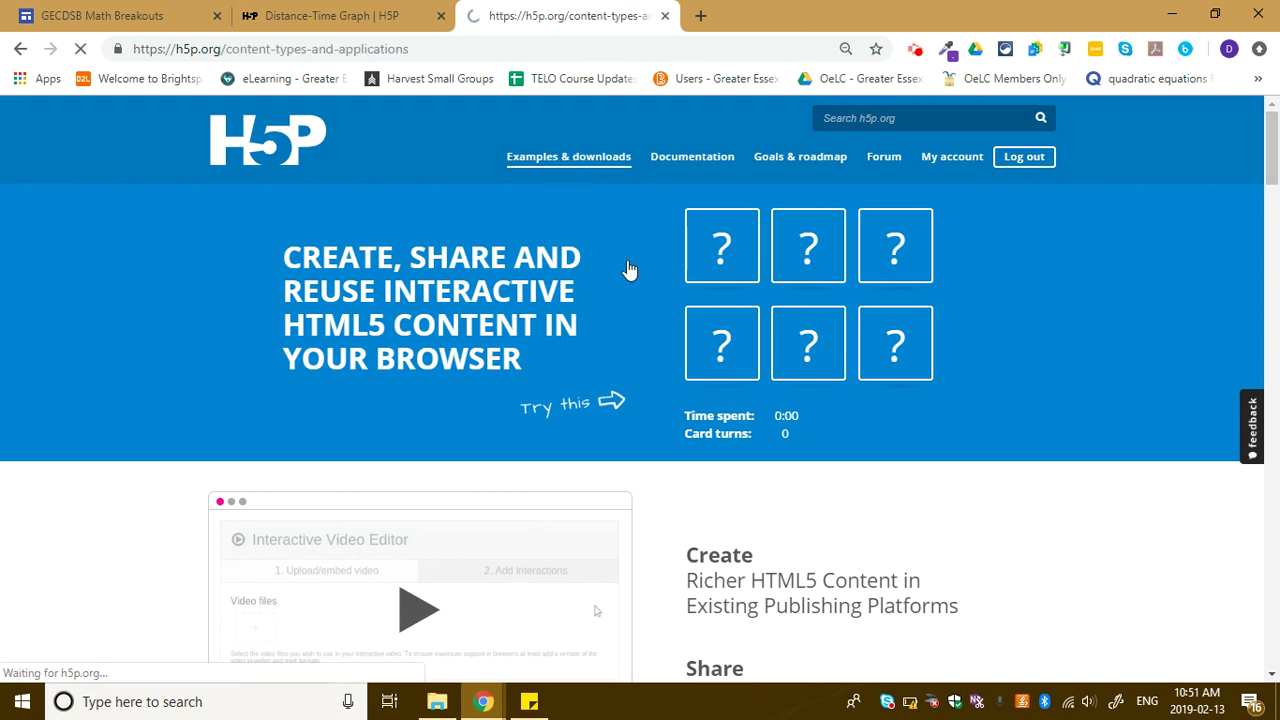
pyautogui.scroll(-8, 806, 495)
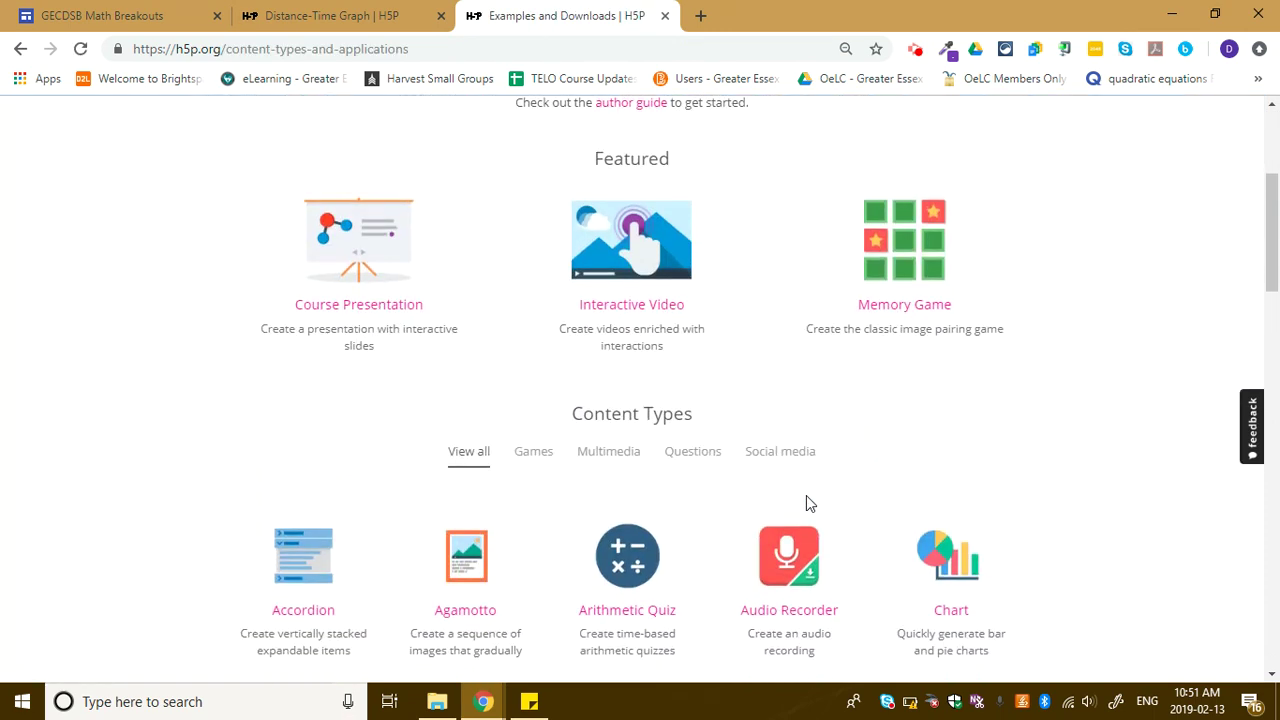
pyautogui.scroll(-2, 806, 495)
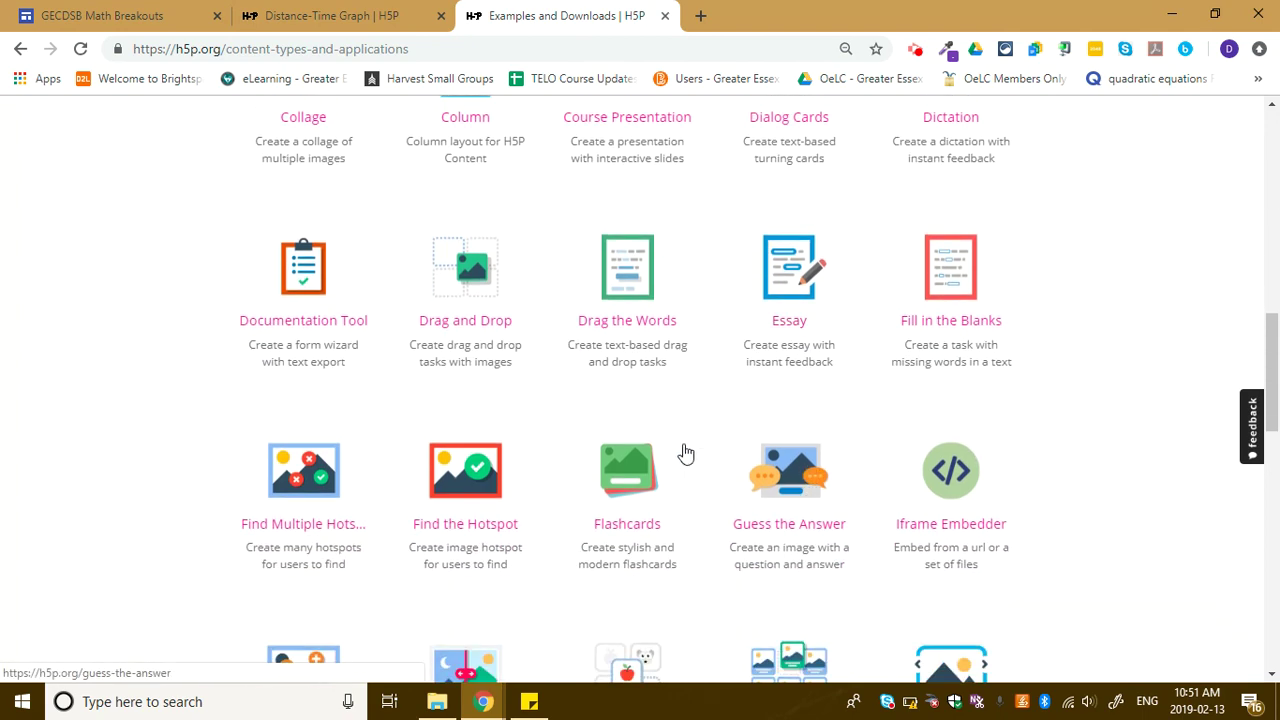
pyautogui.scroll(-1, 466, 409)
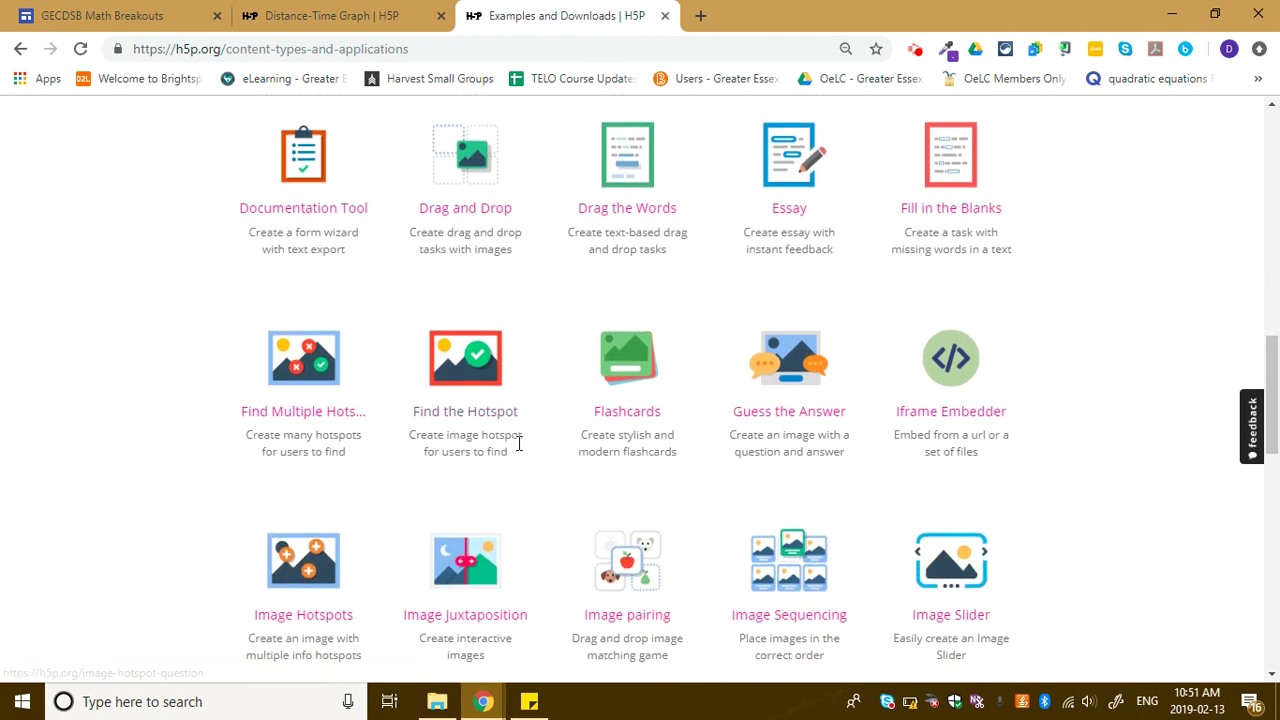
pyautogui.scroll(-2, 586, 634)
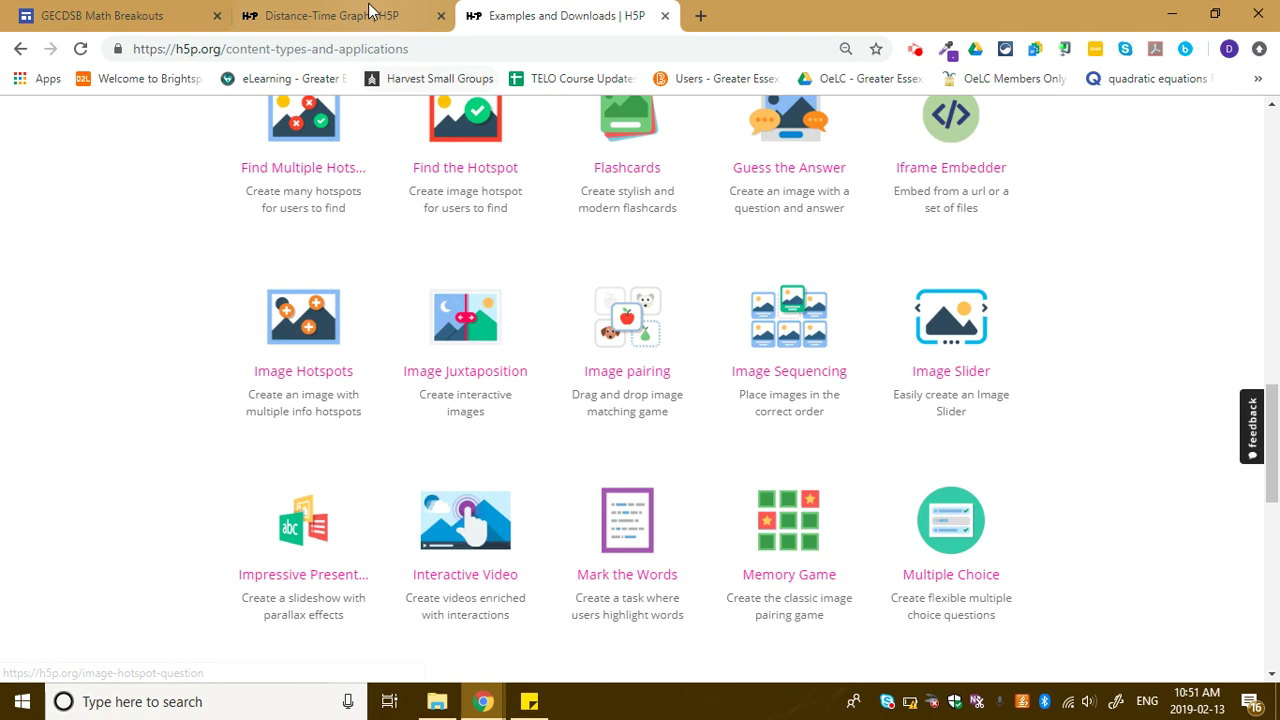
pyautogui.click(366, 17)
pyautogui.scroll(-3, 708, 455)
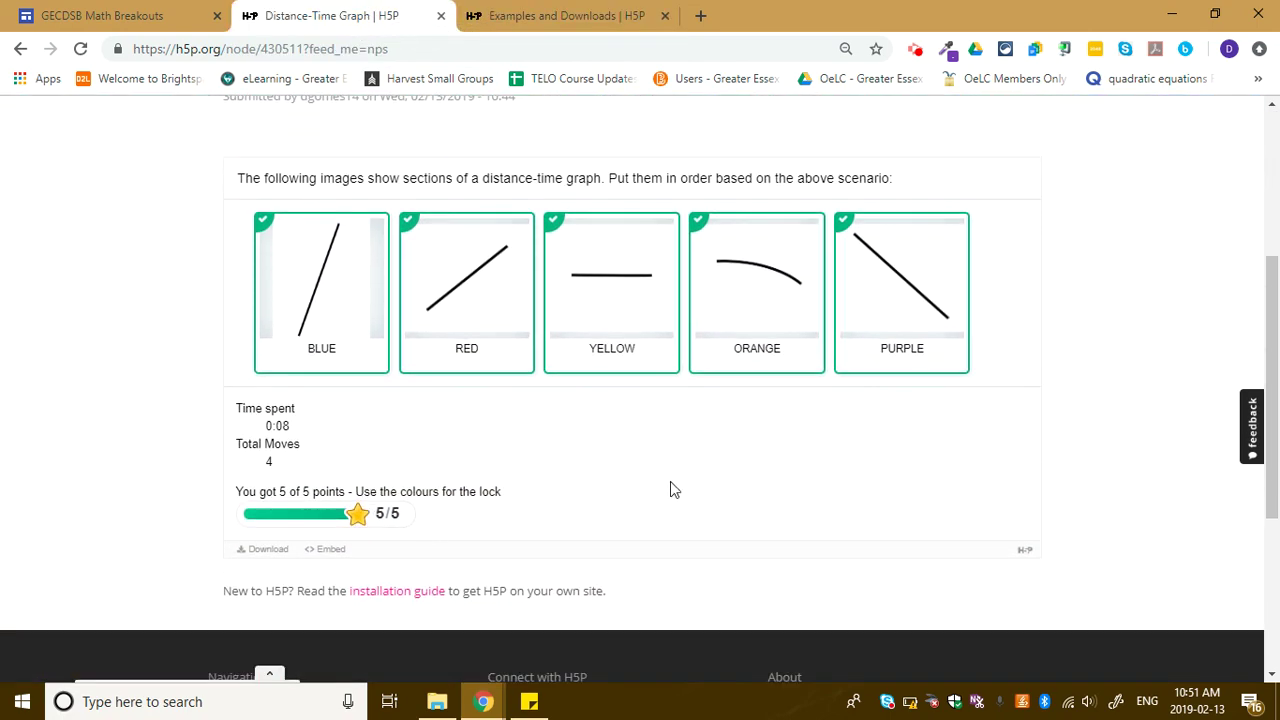
# - Reload the Distance-Time Graph page so the five colour cards reshuffle with 0 moves
pyautogui.scroll(1, 560, 438)
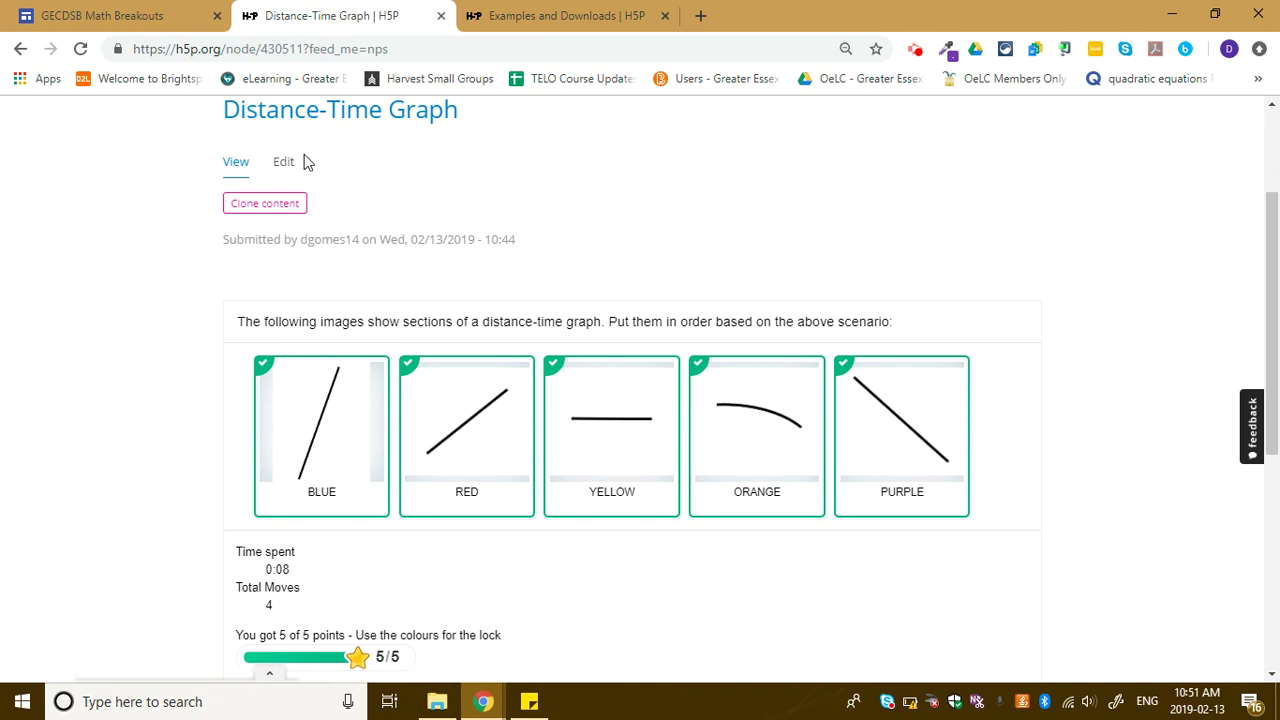
pyautogui.click(82, 50)
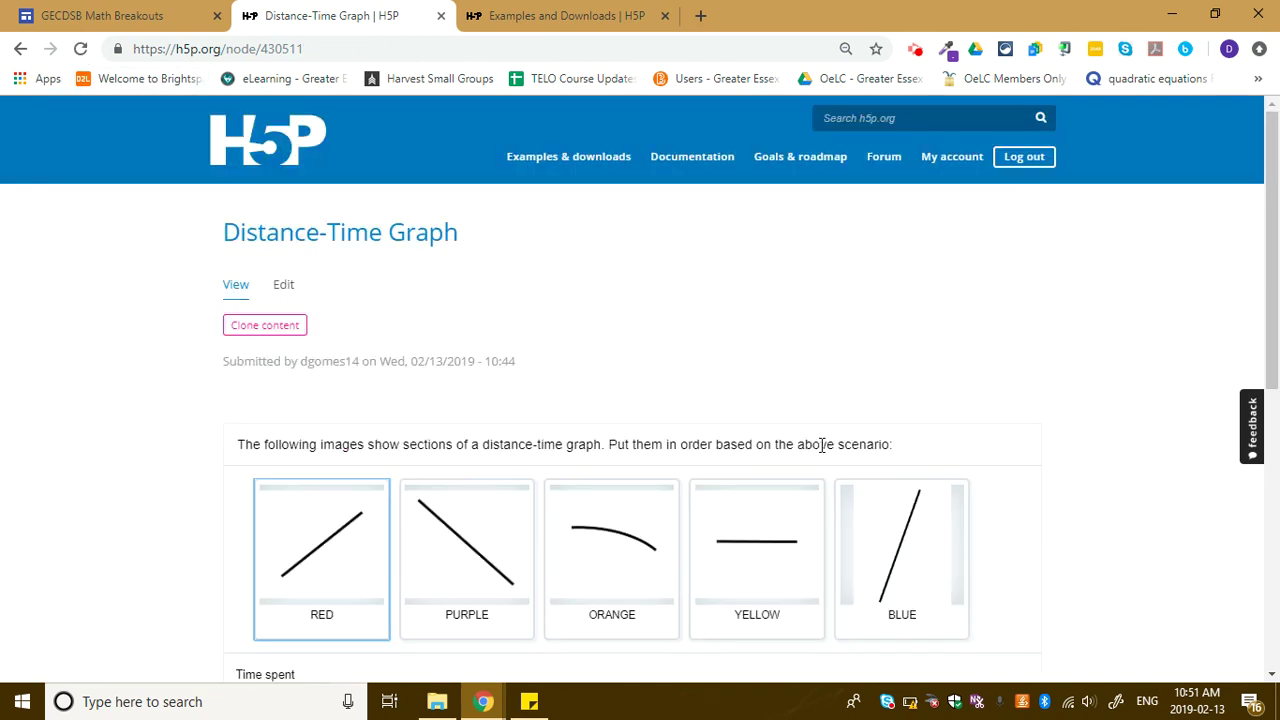
pyautogui.scroll(-2, 821, 444)
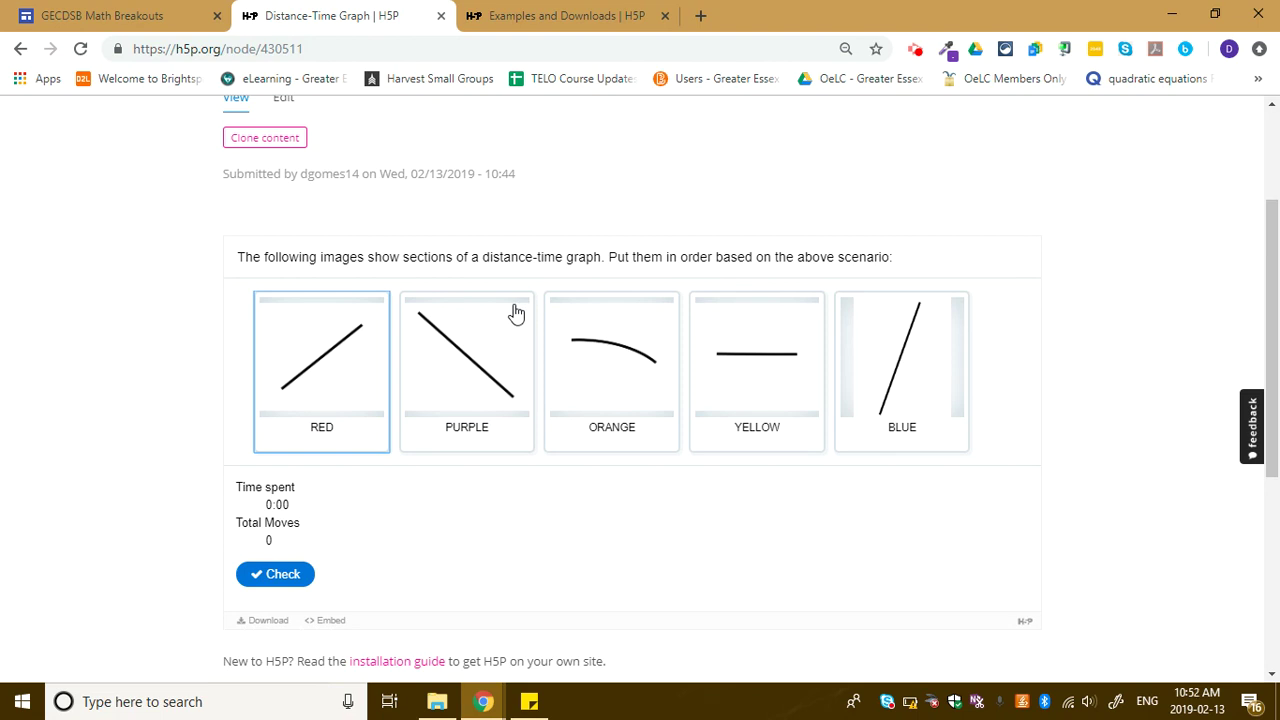
pyautogui.click(140, 16)
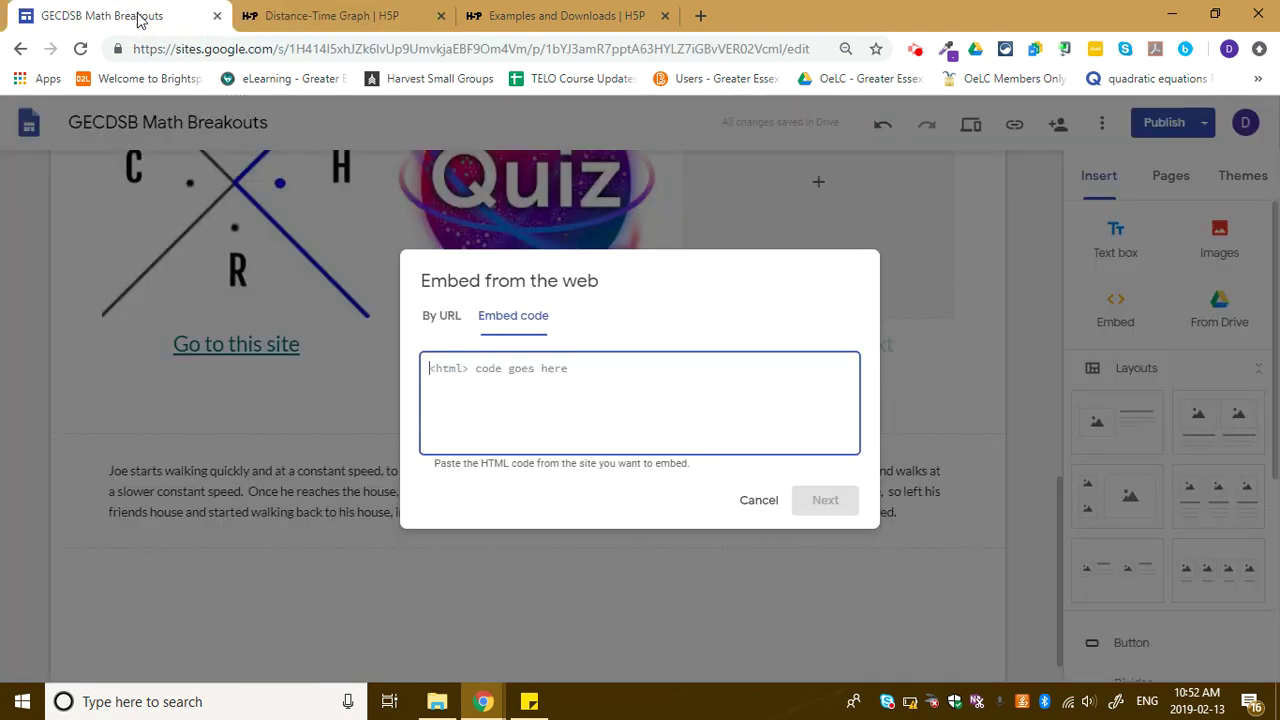
pyautogui.click(322, 22)
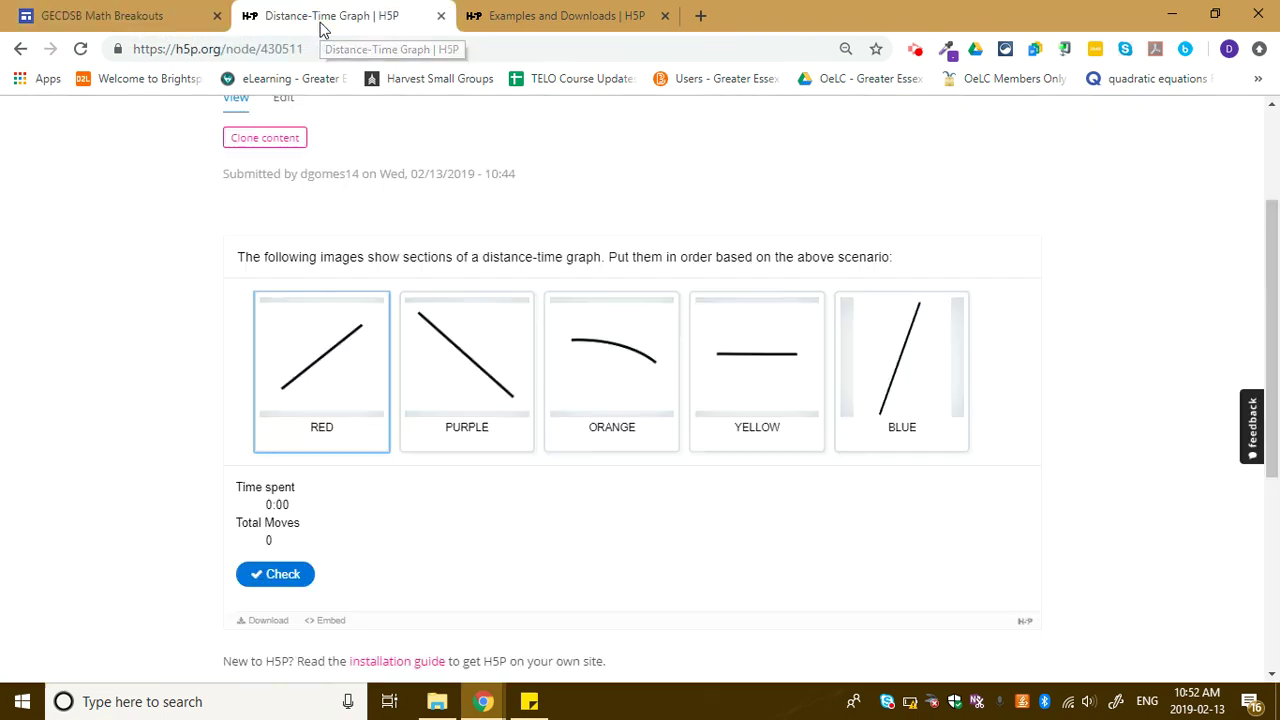
# - Re-solve the activity in 3 moves for 5/5, then reveal its 1092 × 536 iframe embed code
pyautogui.click(285, 575)
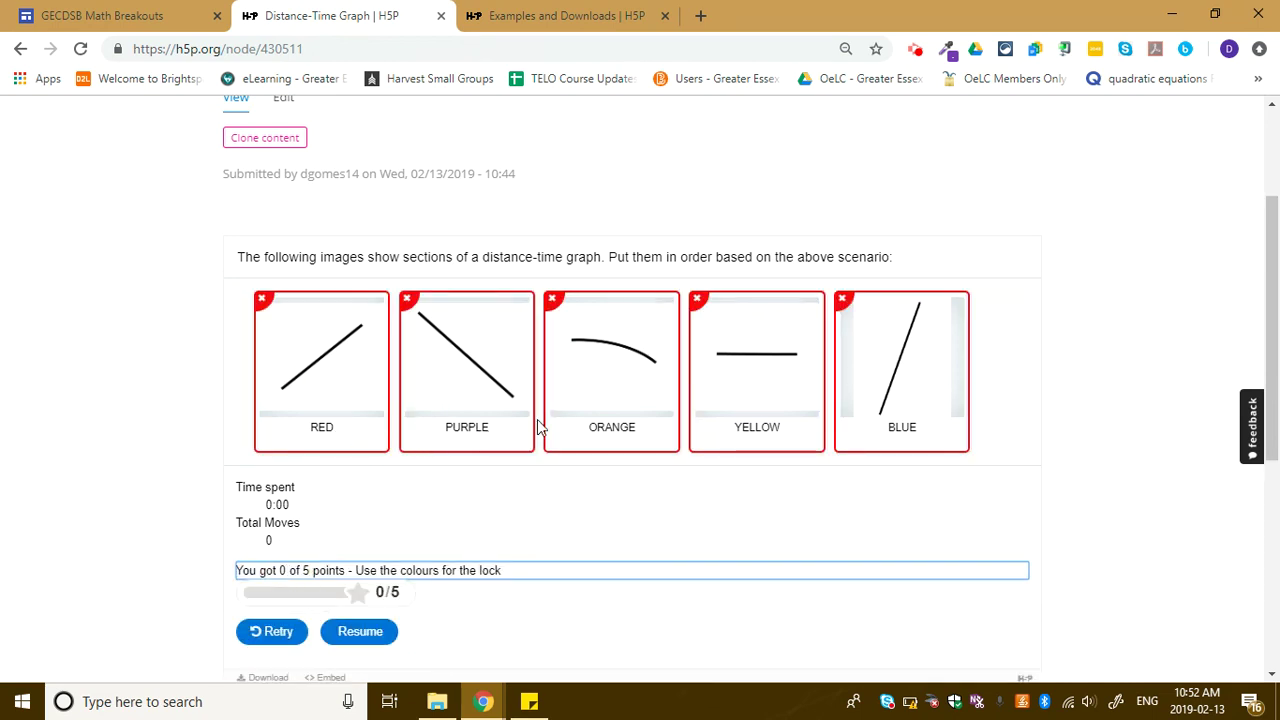
pyautogui.click(284, 632)
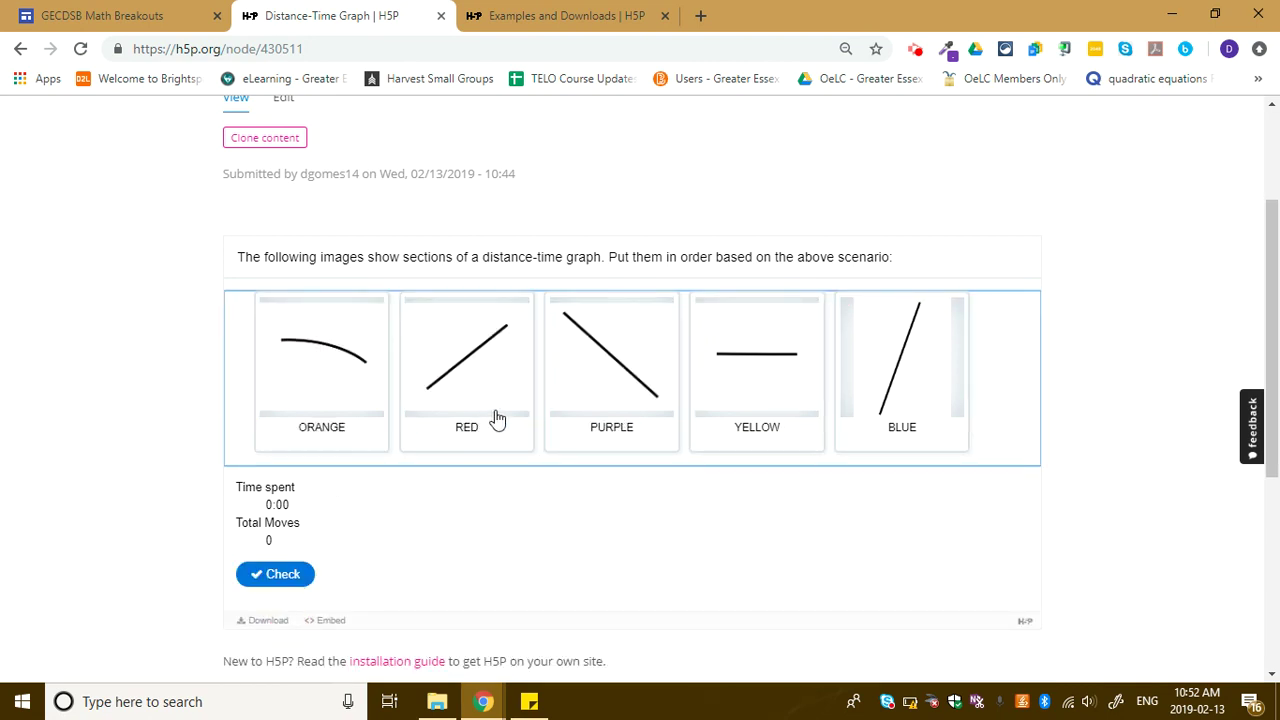
pyautogui.moveTo(879, 410); pyautogui.dragTo(360, 414)
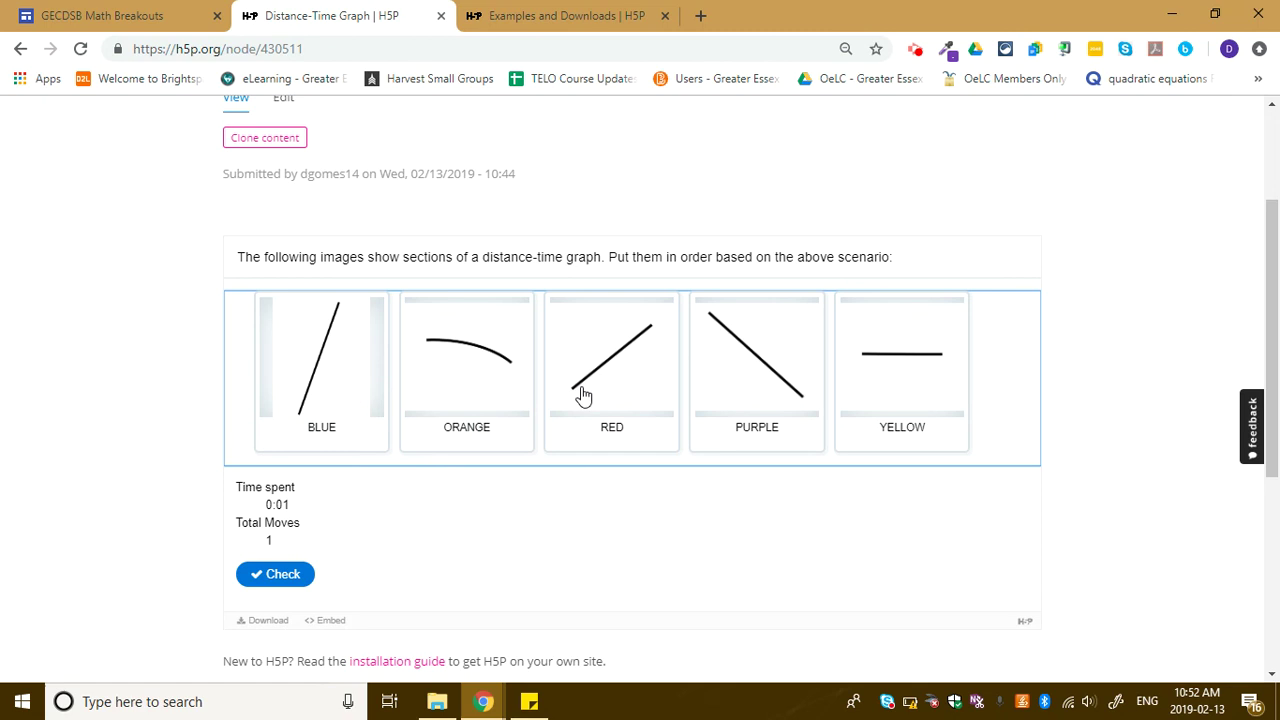
pyautogui.moveTo(583, 397); pyautogui.dragTo(433, 413)
pyautogui.moveTo(918, 390); pyautogui.dragTo(625, 395)
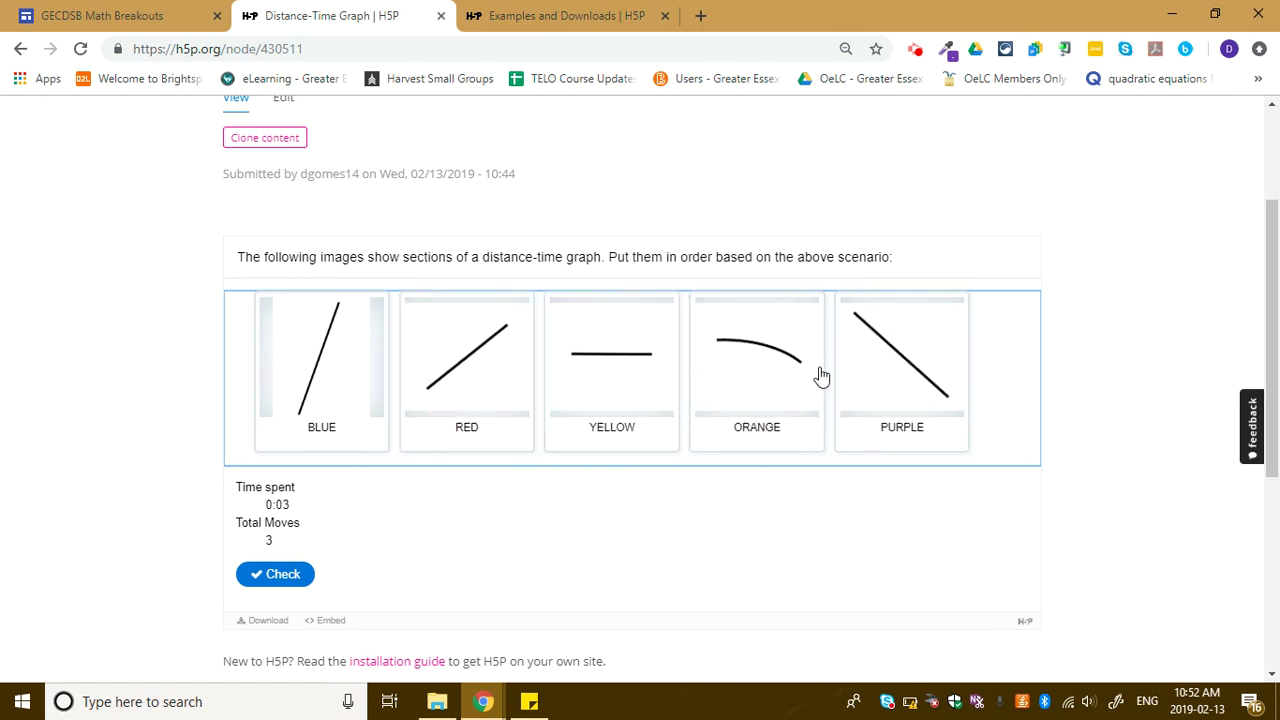
pyautogui.click(283, 576)
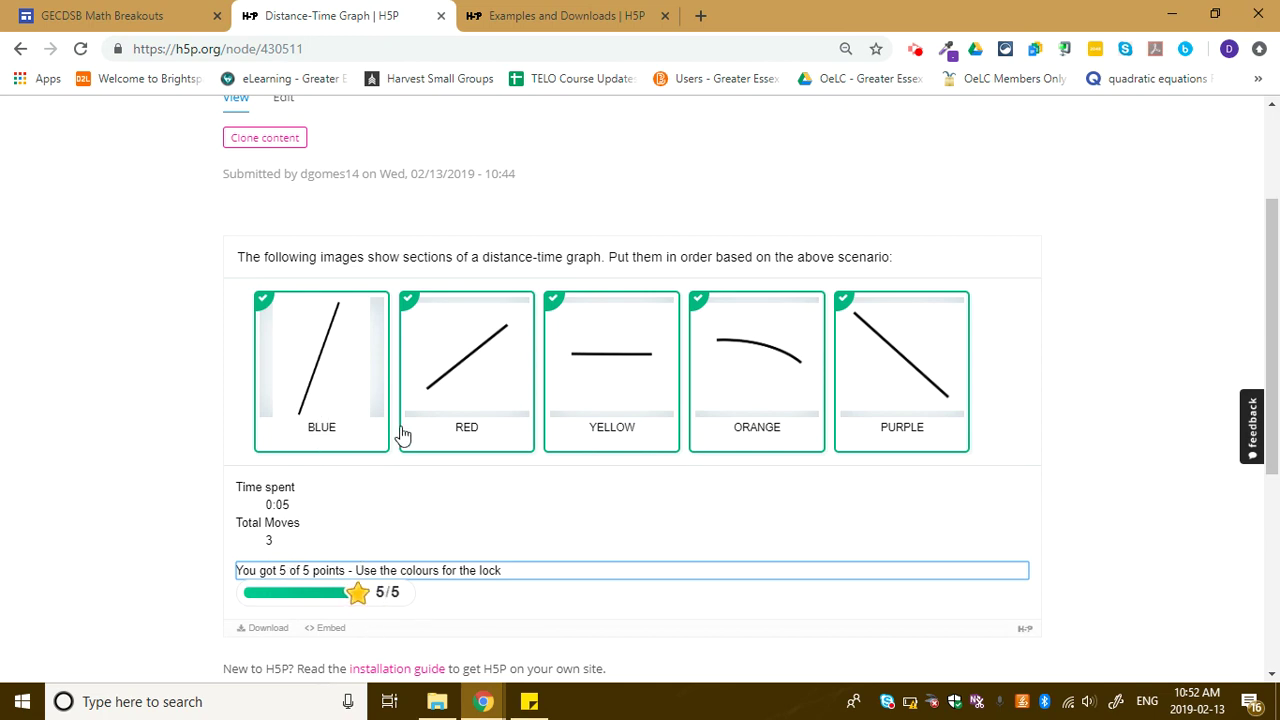
pyautogui.scroll(-1, 1132, 485)
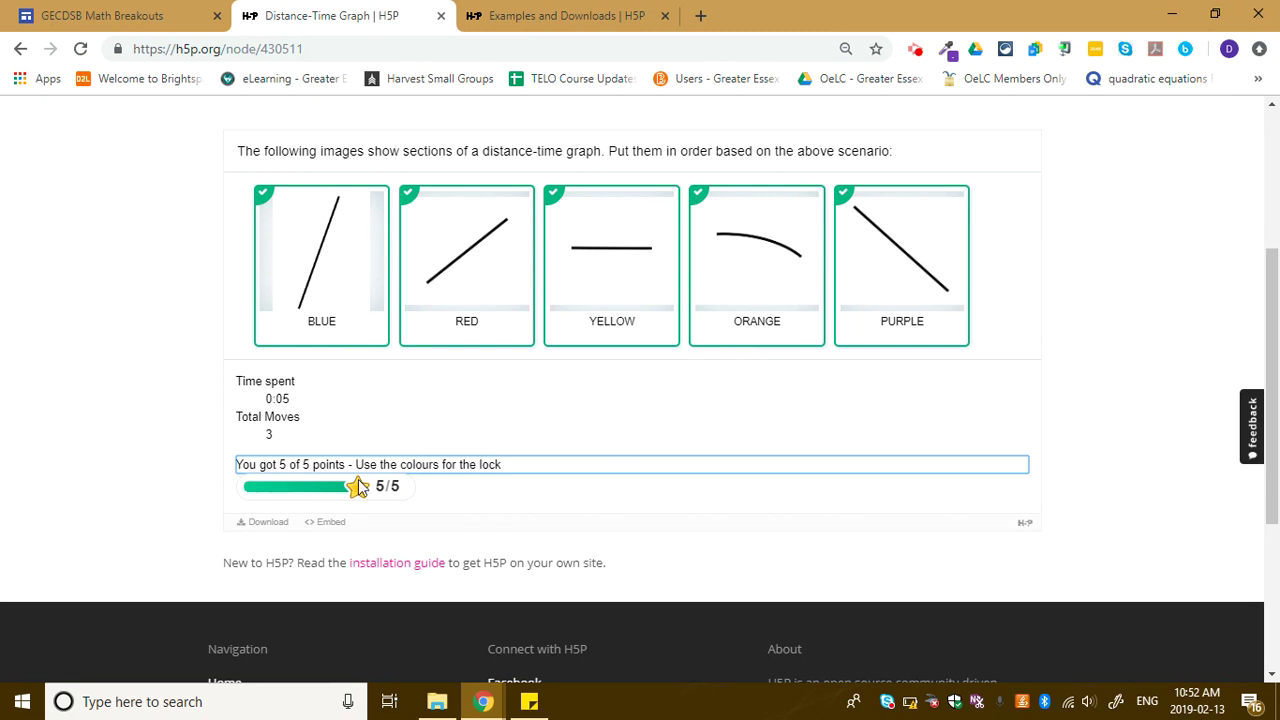
pyautogui.click(324, 528)
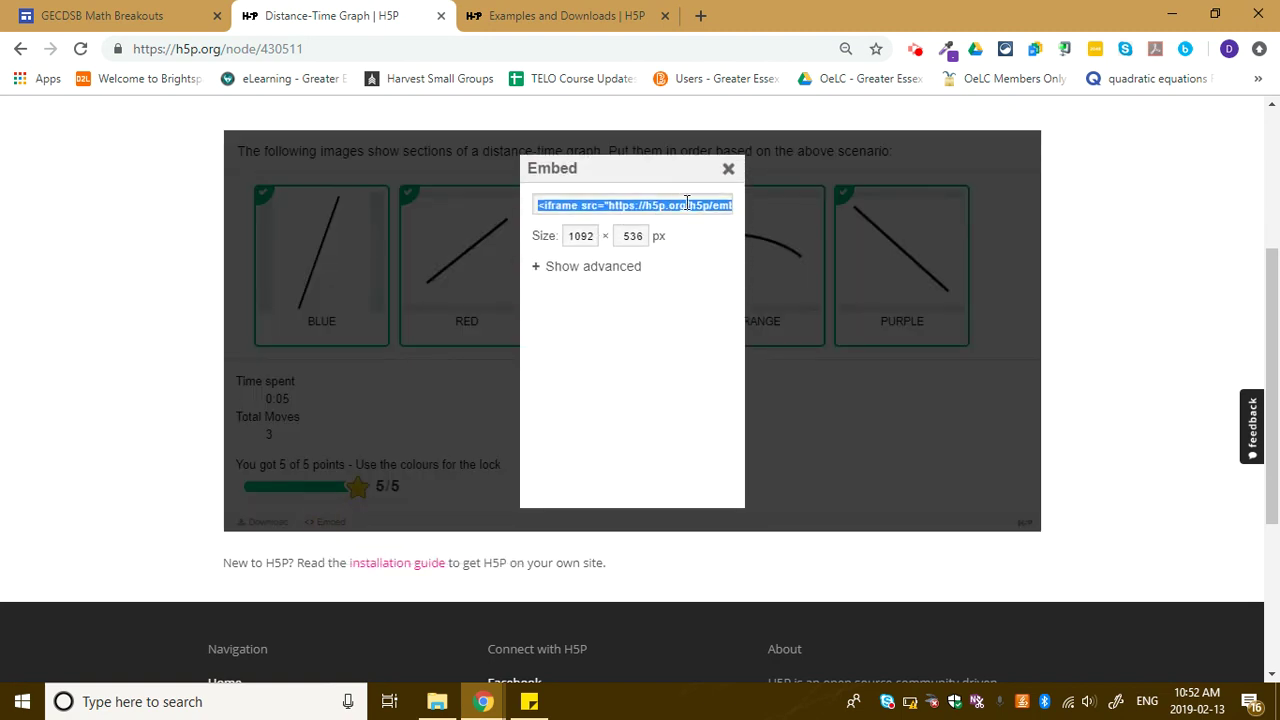
# - Paste the H5P iframe code into the Sites Embed code box, insert it, and widen it to full width
pyautogui.click(112, 15)
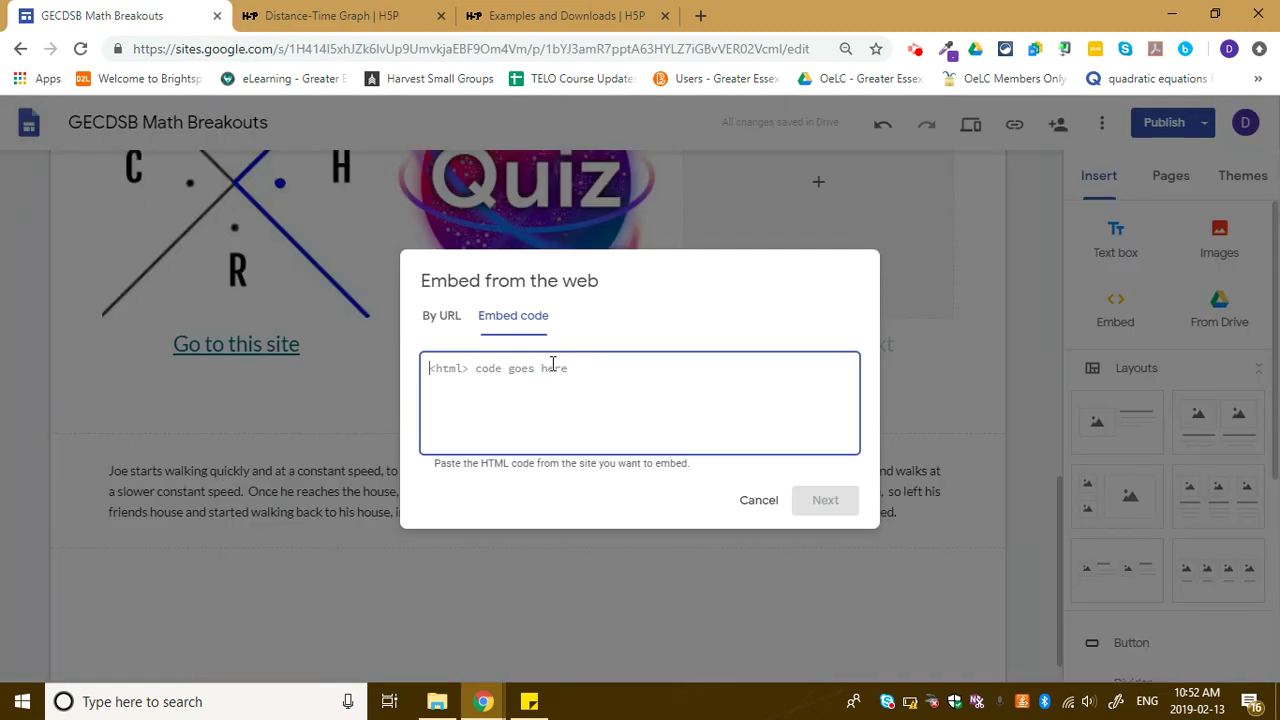
pyautogui.write('<iframe src="https://h5p.org/h5p/embed/430511" width="1092" height="536" frameborder="0" allowfullscreen="allowfullscreen"></iframe><script src="https://h5p.org/sites/all/modules/h5p/library/js/h5p-resizer.js" charset="UTF-8"></script>')
pyautogui.click(823, 500)
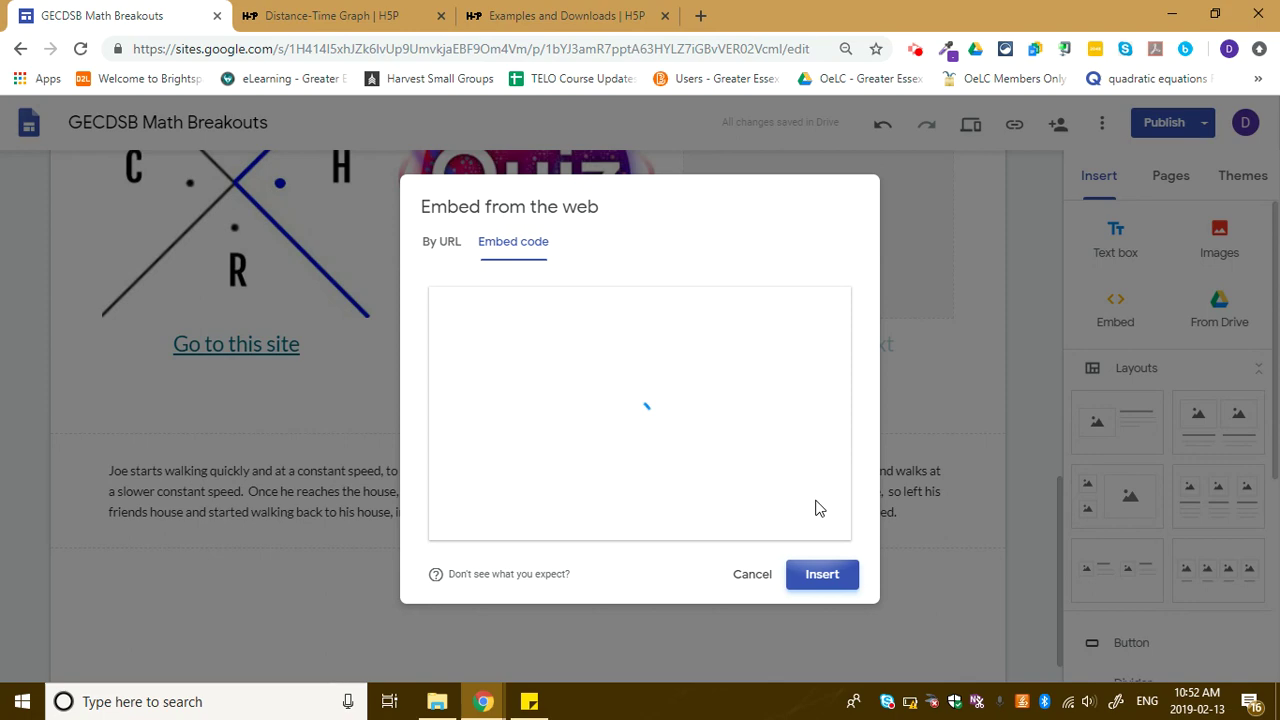
pyautogui.click(826, 578)
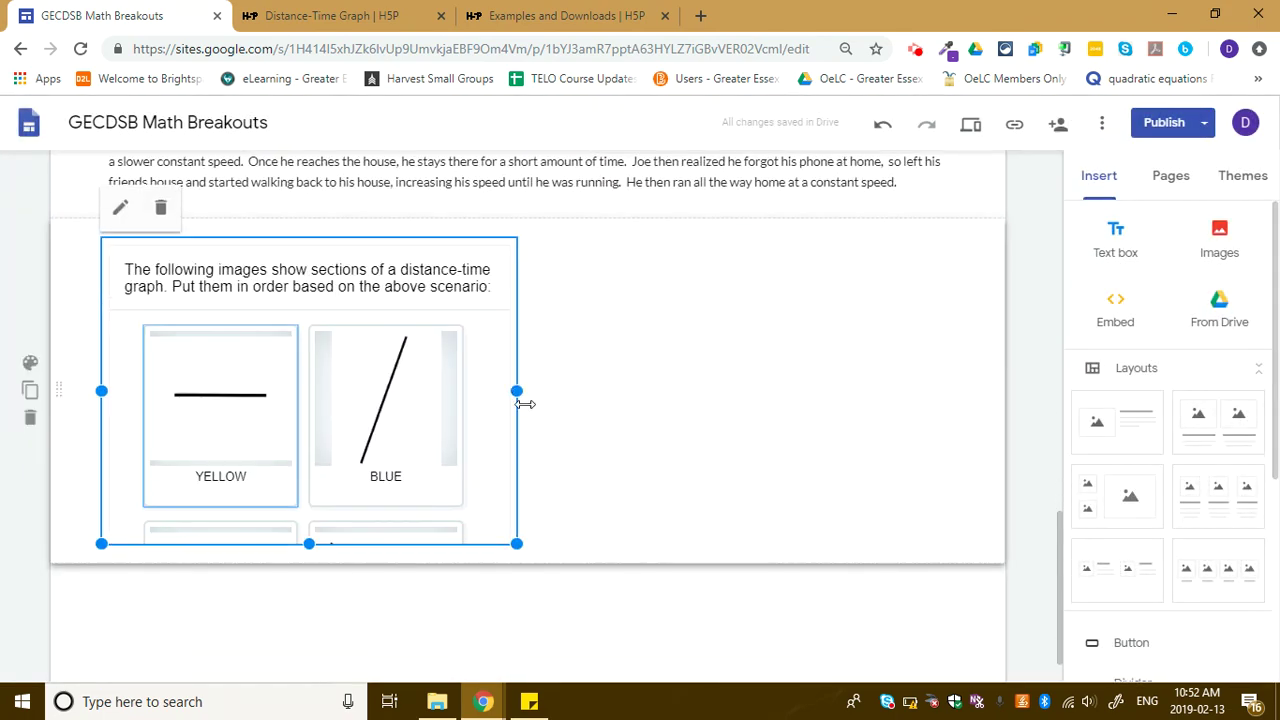
pyautogui.moveTo(517, 388); pyautogui.dragTo(991, 386)
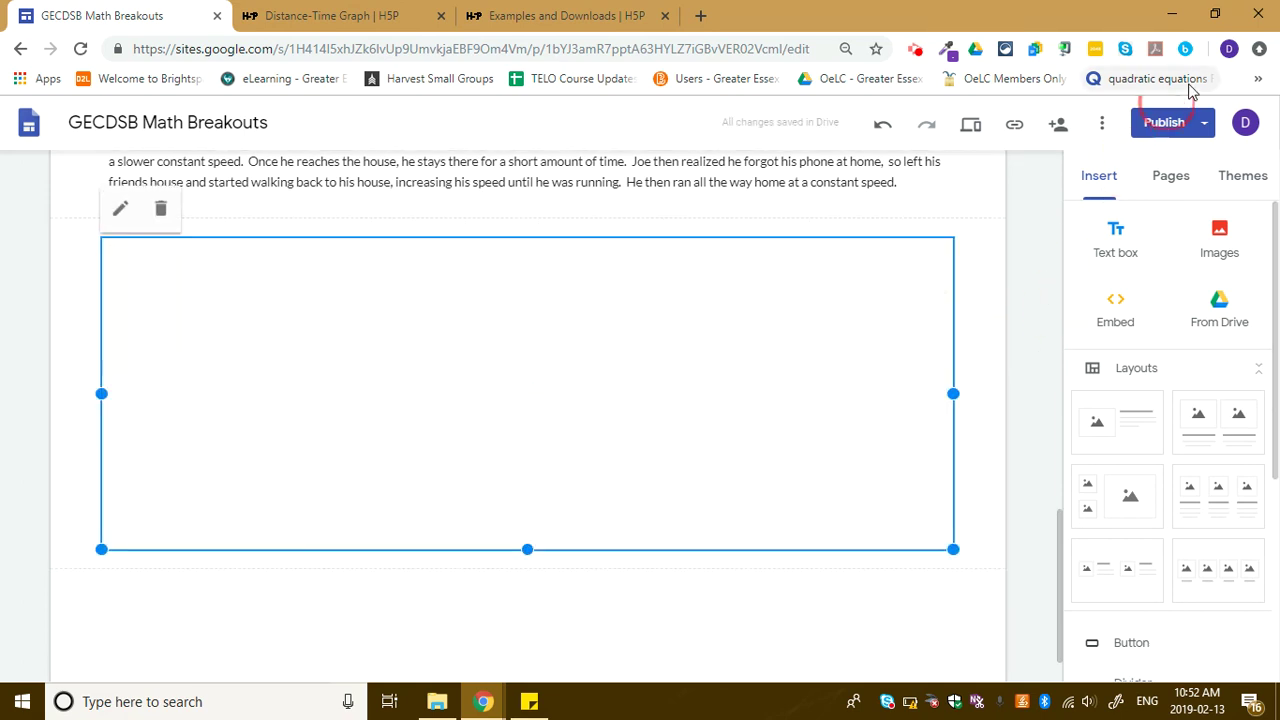
# - Publish the site, stretch the embed taller to show all five cards, then publish again
pyautogui.click(1164, 124)
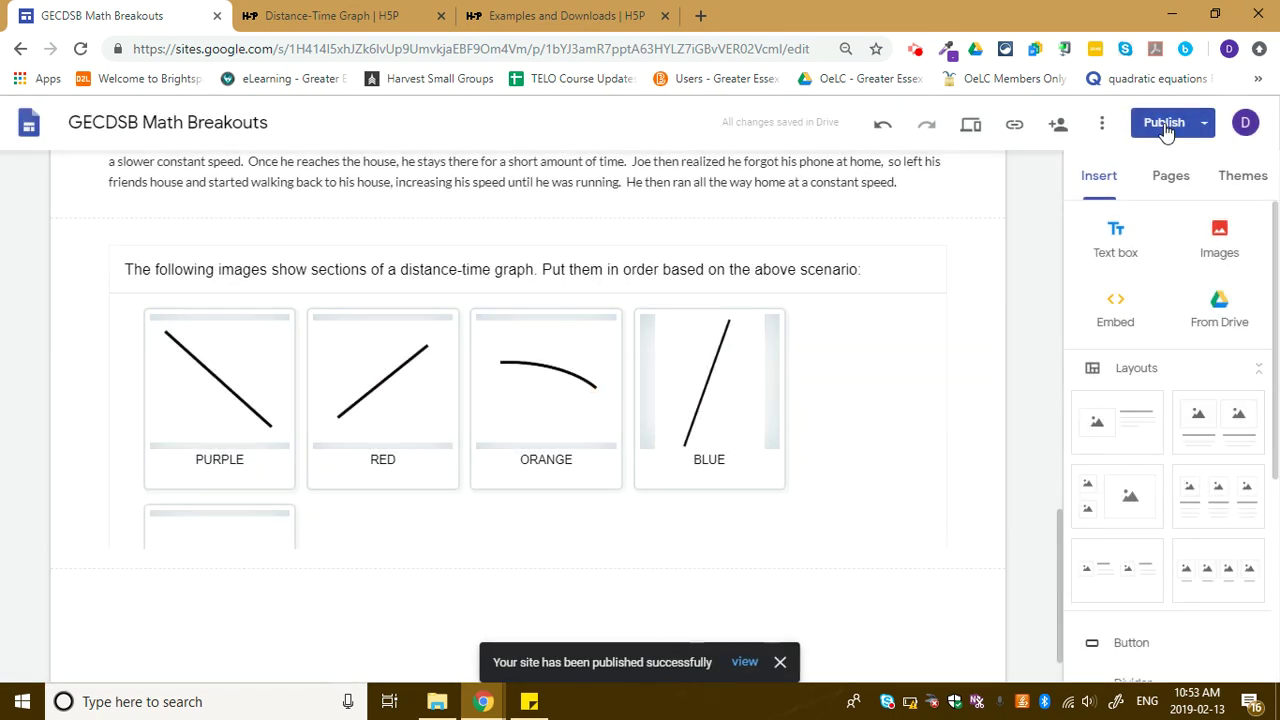
pyautogui.scroll(-1, 634, 600)
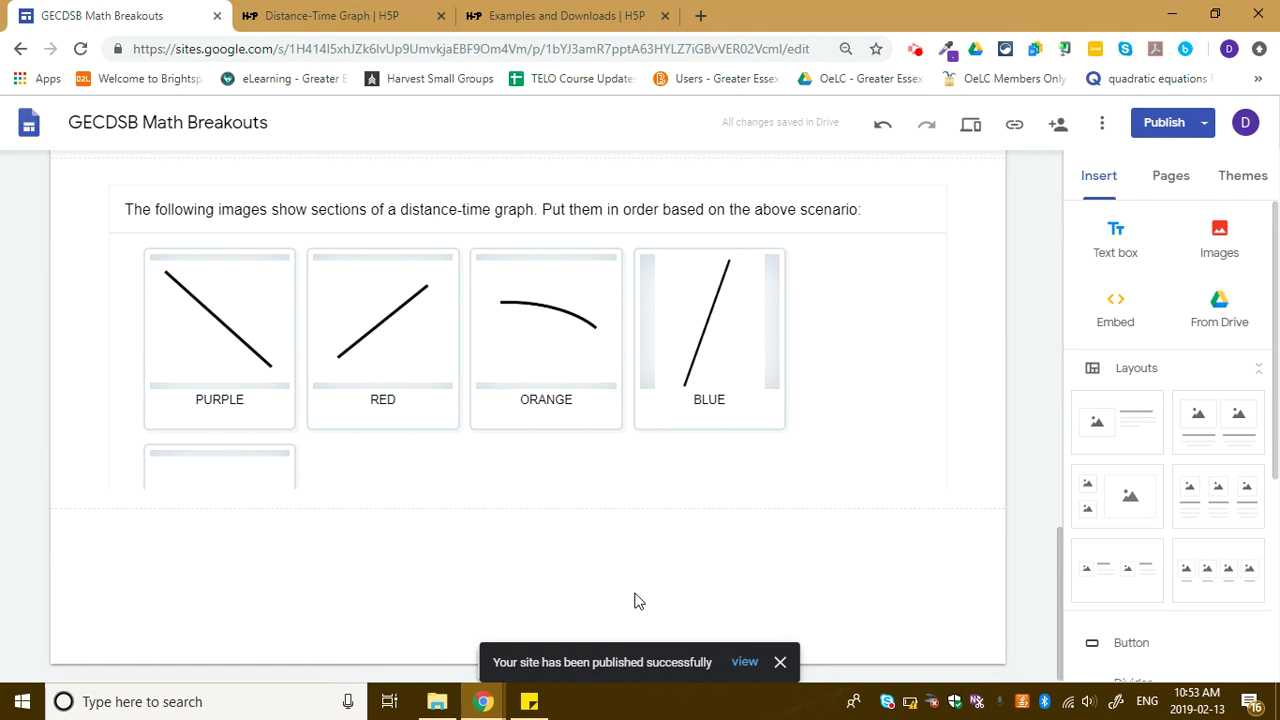
pyautogui.click(554, 488)
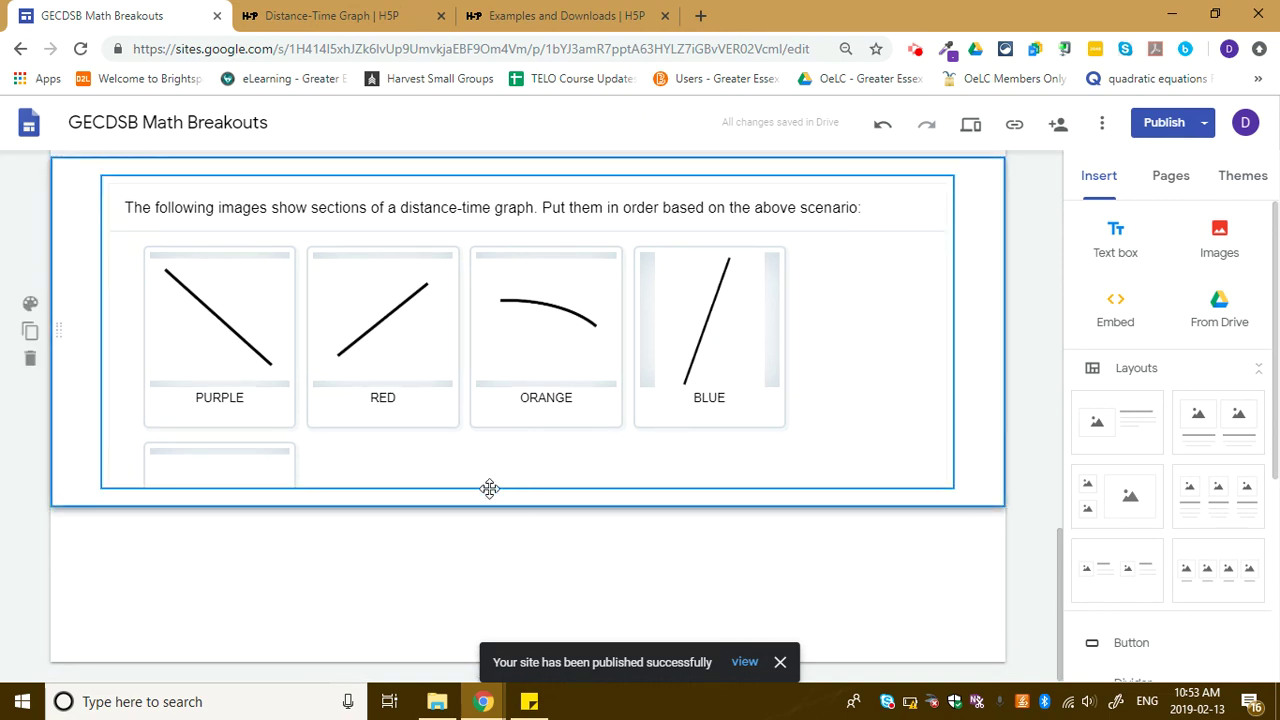
pyautogui.doubleClick(524, 492)
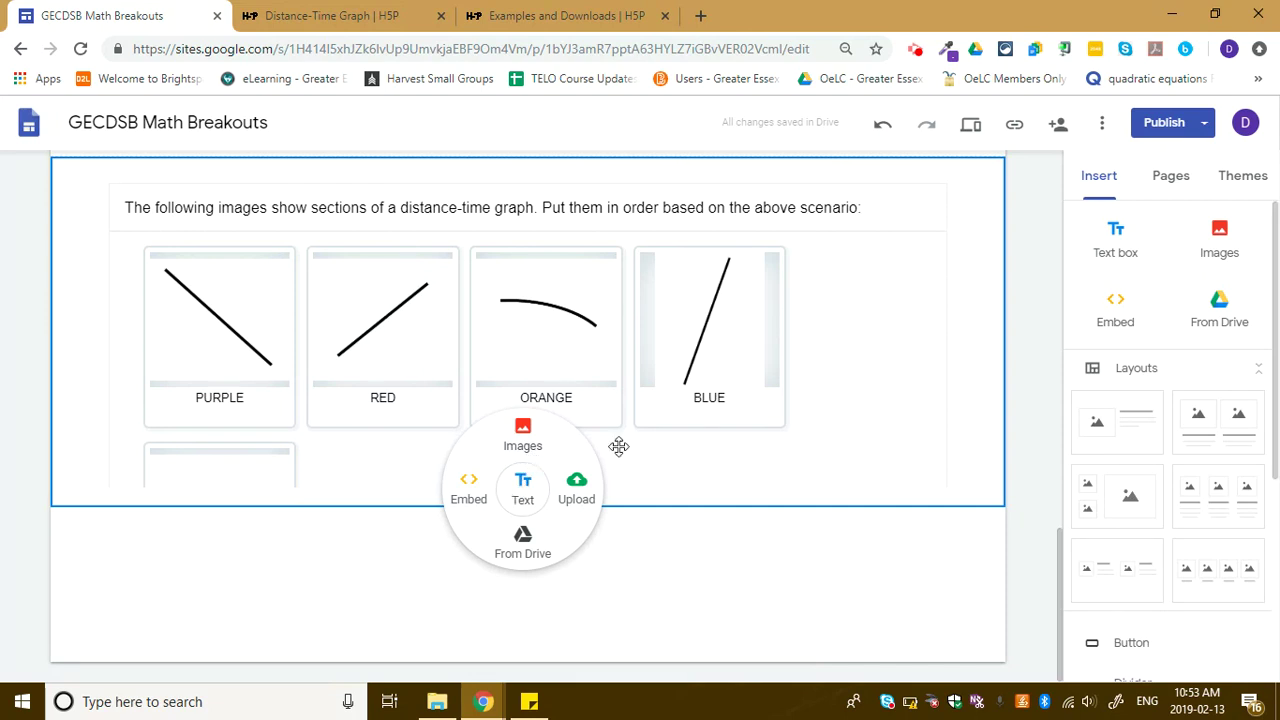
pyautogui.click(654, 453)
pyautogui.moveTo(528, 488); pyautogui.dragTo(529, 663)
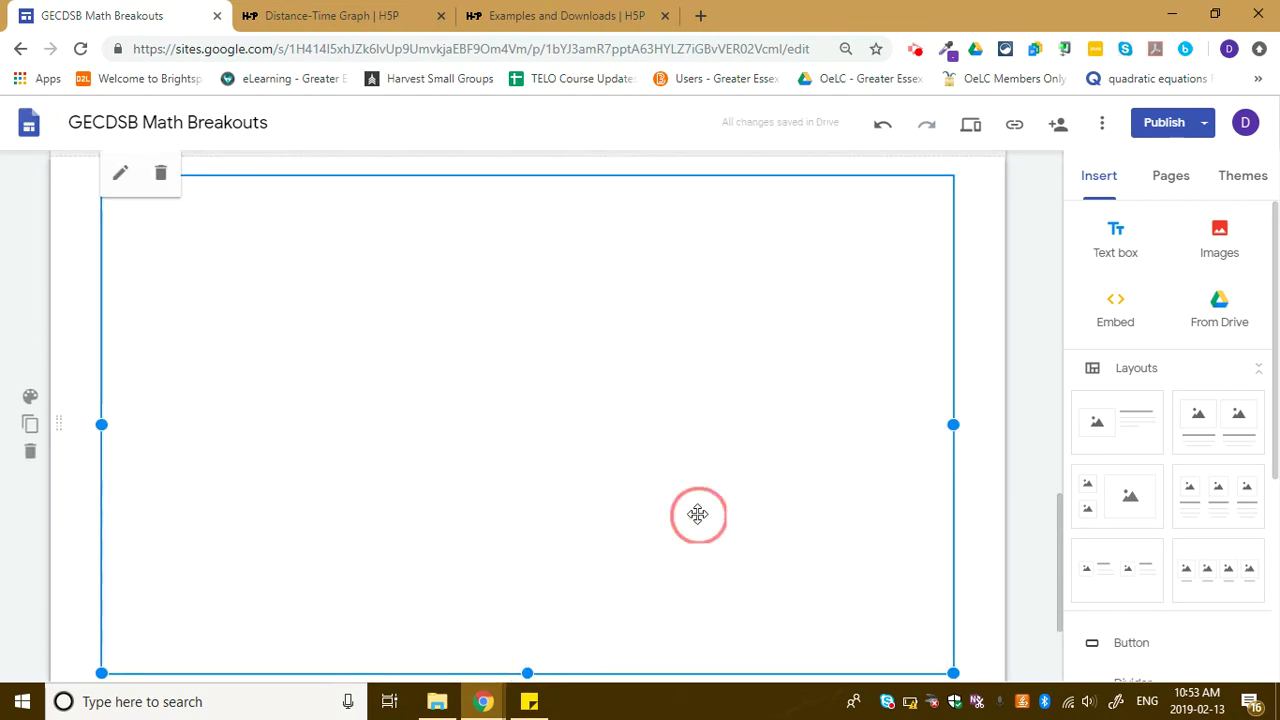
pyautogui.click(1204, 127)
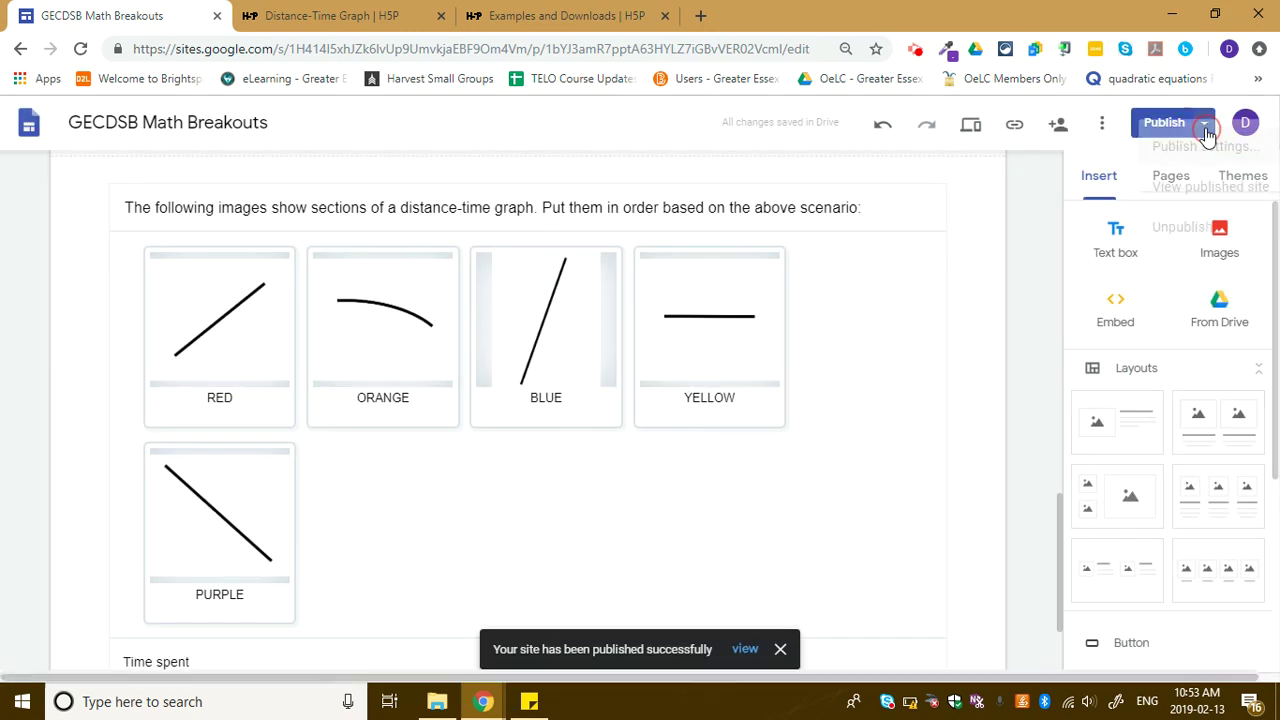
pyautogui.click(1205, 127)
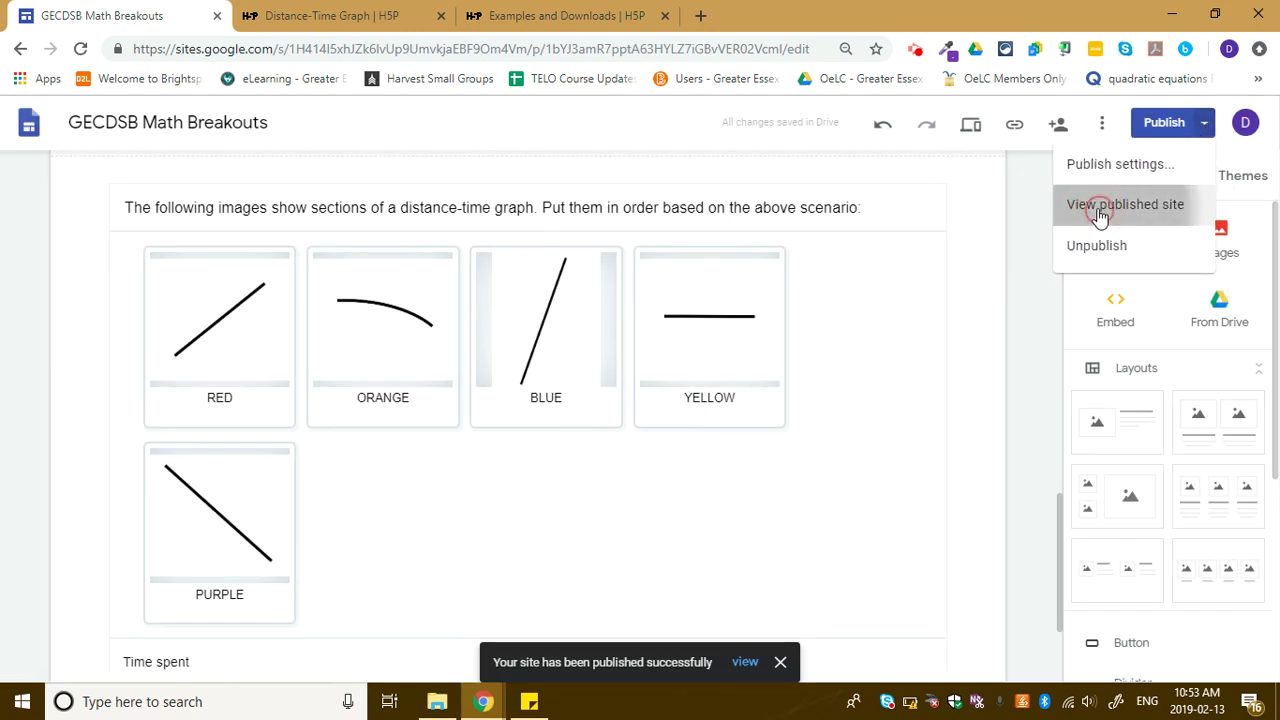
# - Open the published site and scroll down past the walking story to the activity
pyautogui.click(1098, 207)
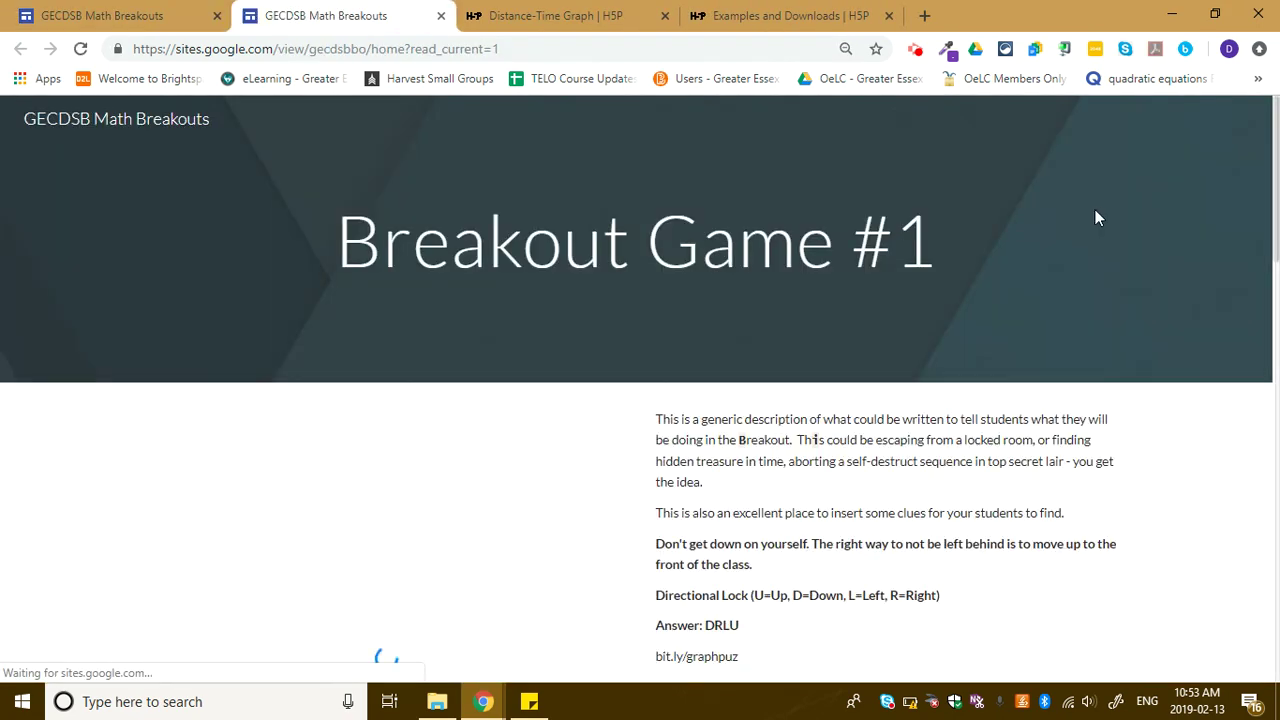
pyautogui.scroll(-4, 786, 545)
pyautogui.scroll(-9, 786, 545)
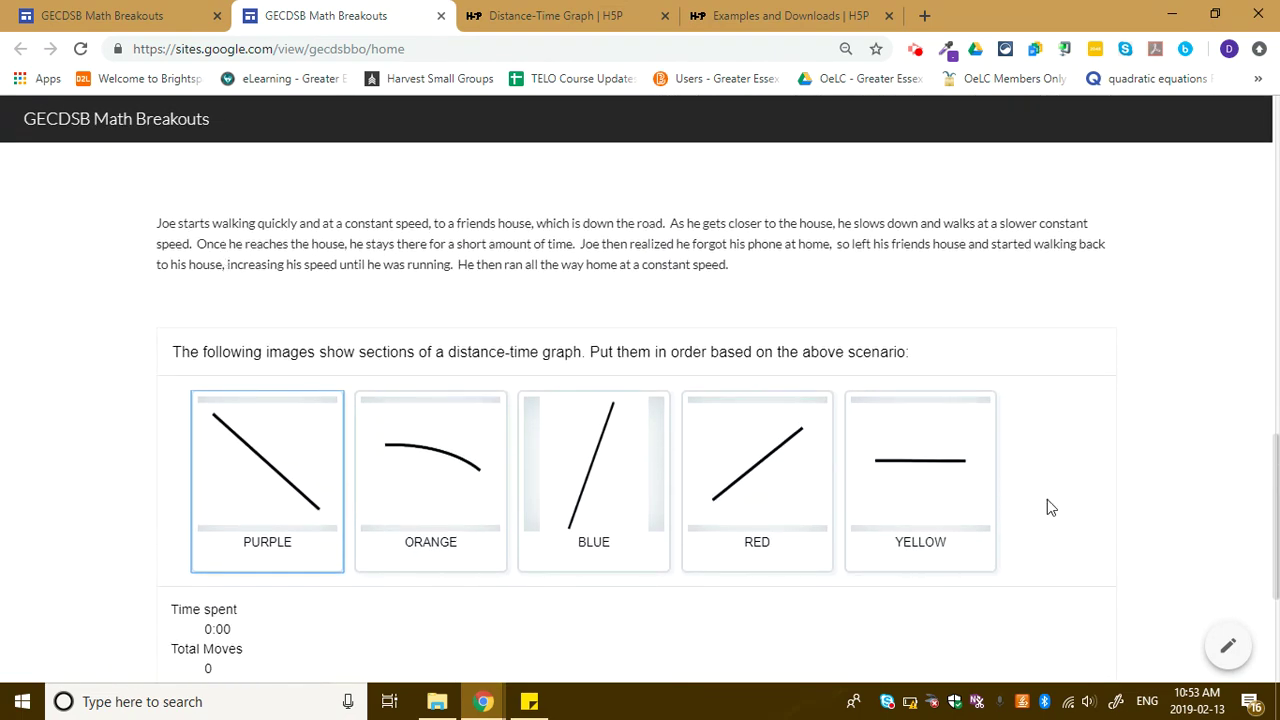
pyautogui.moveTo(155, 223); pyautogui.dragTo(863, 291)
pyautogui.click(795, 288)
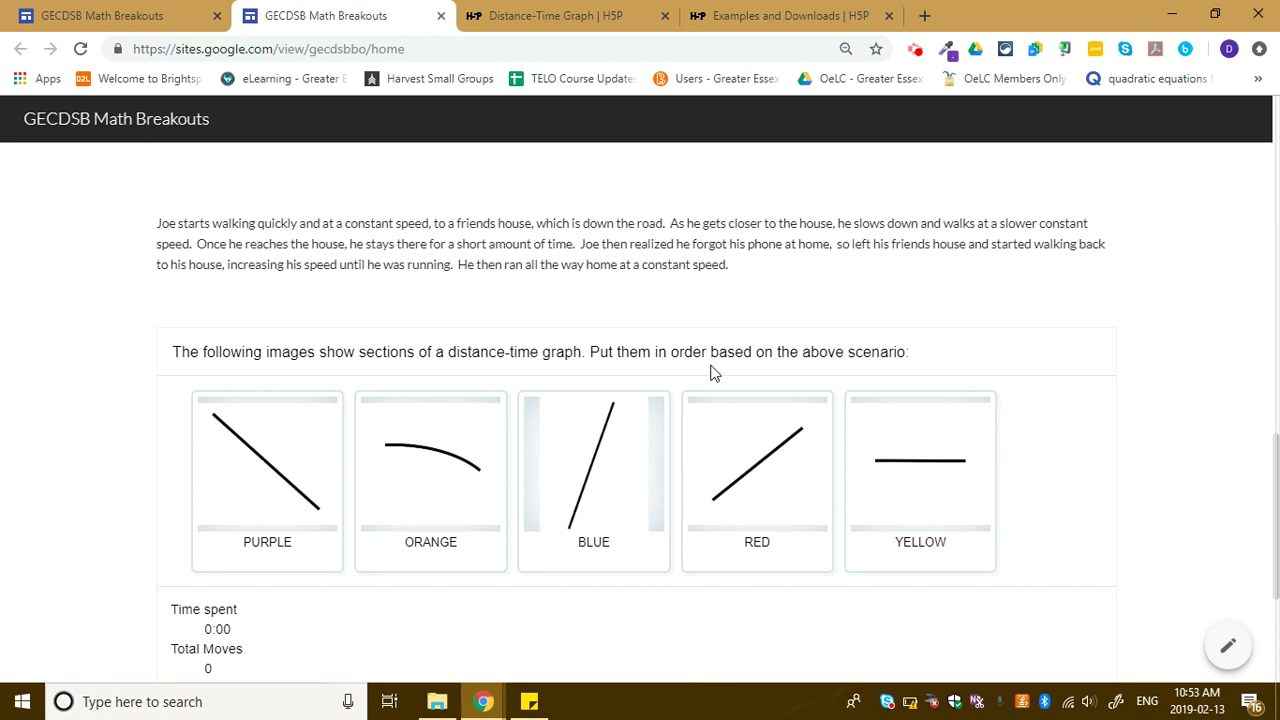
# - Arrange the cards BLUE, RED, YELLOW, ORANGE, PURPLE and check them for a 5/5 score
pyautogui.moveTo(595, 507); pyautogui.dragTo(993, 507)
pyautogui.rightClick(447, 507)
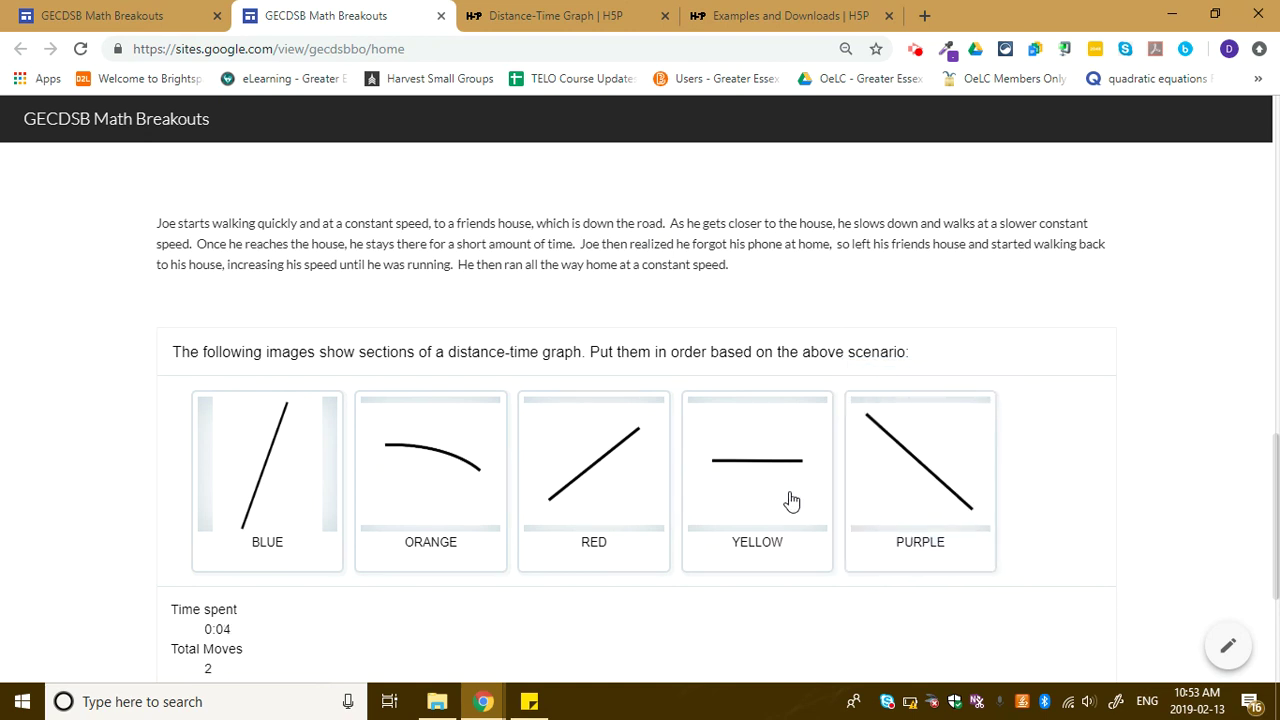
pyautogui.moveTo(791, 500); pyautogui.dragTo(560, 490)
pyautogui.moveTo(409, 506); pyautogui.dragTo(766, 517)
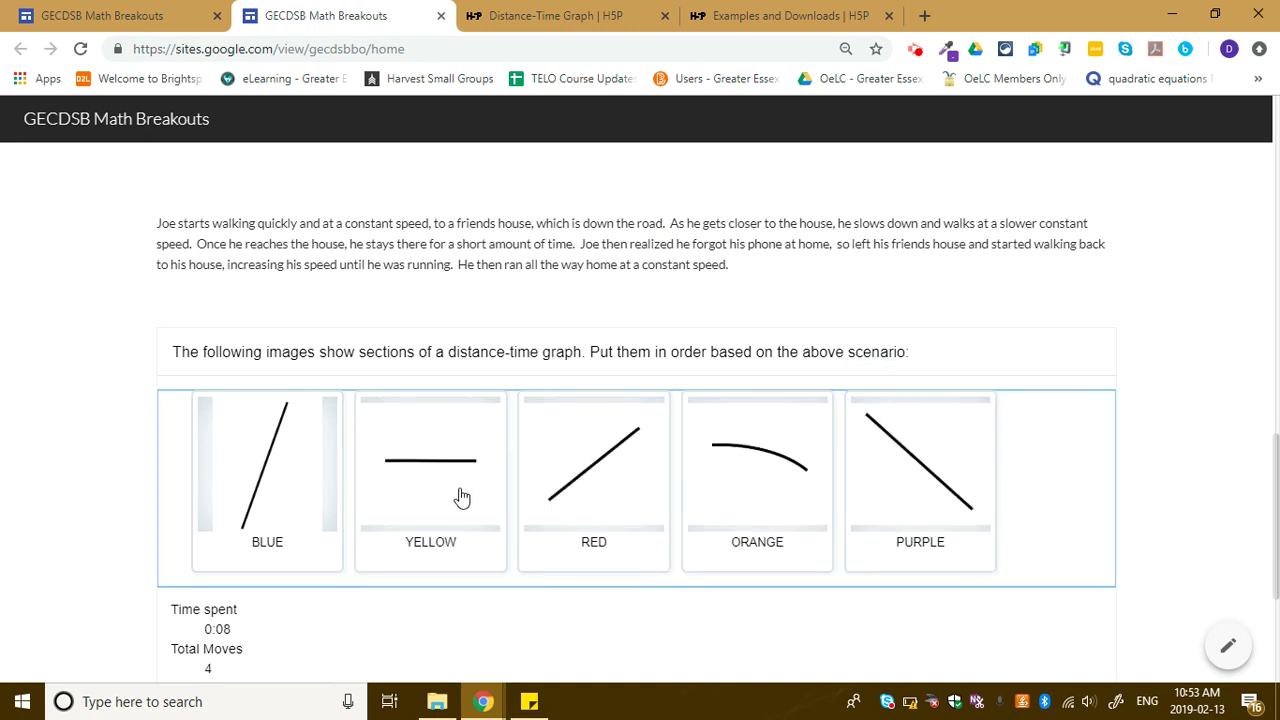
pyautogui.rightClick(500, 488)
pyautogui.moveTo(594, 509); pyautogui.dragTo(463, 521)
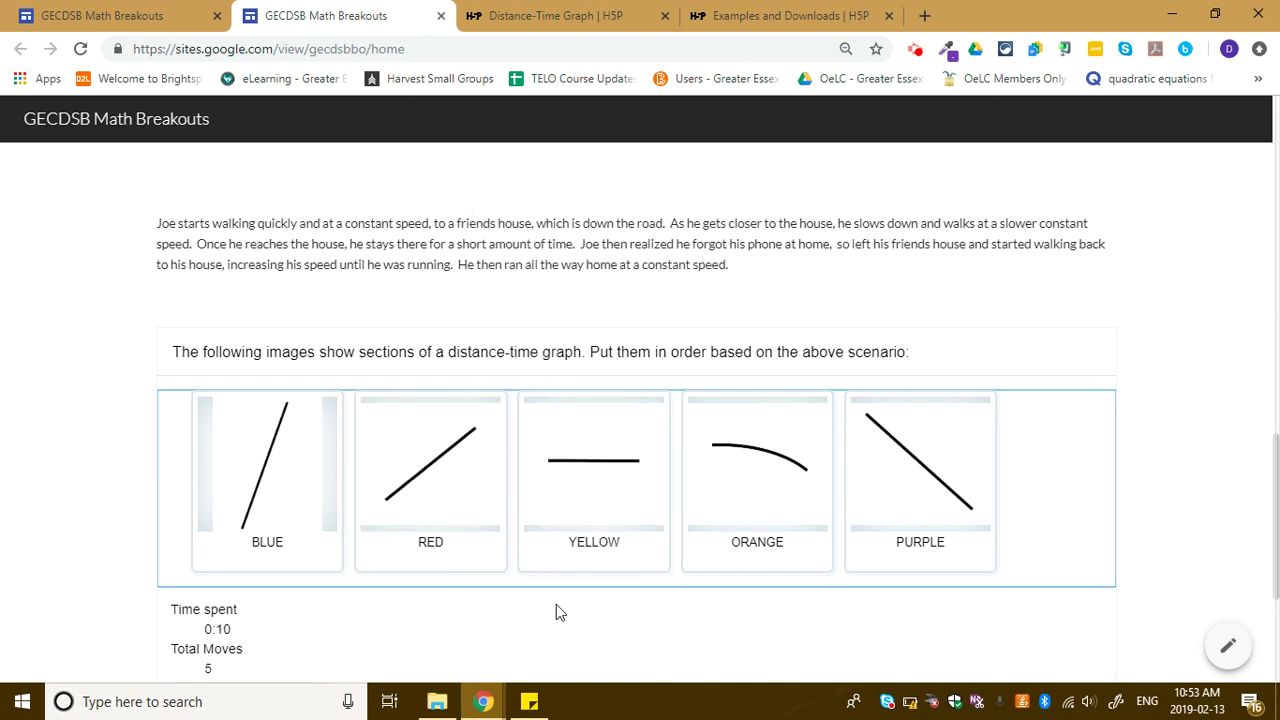
pyautogui.scroll(-2, 556, 604)
pyautogui.click(213, 576)
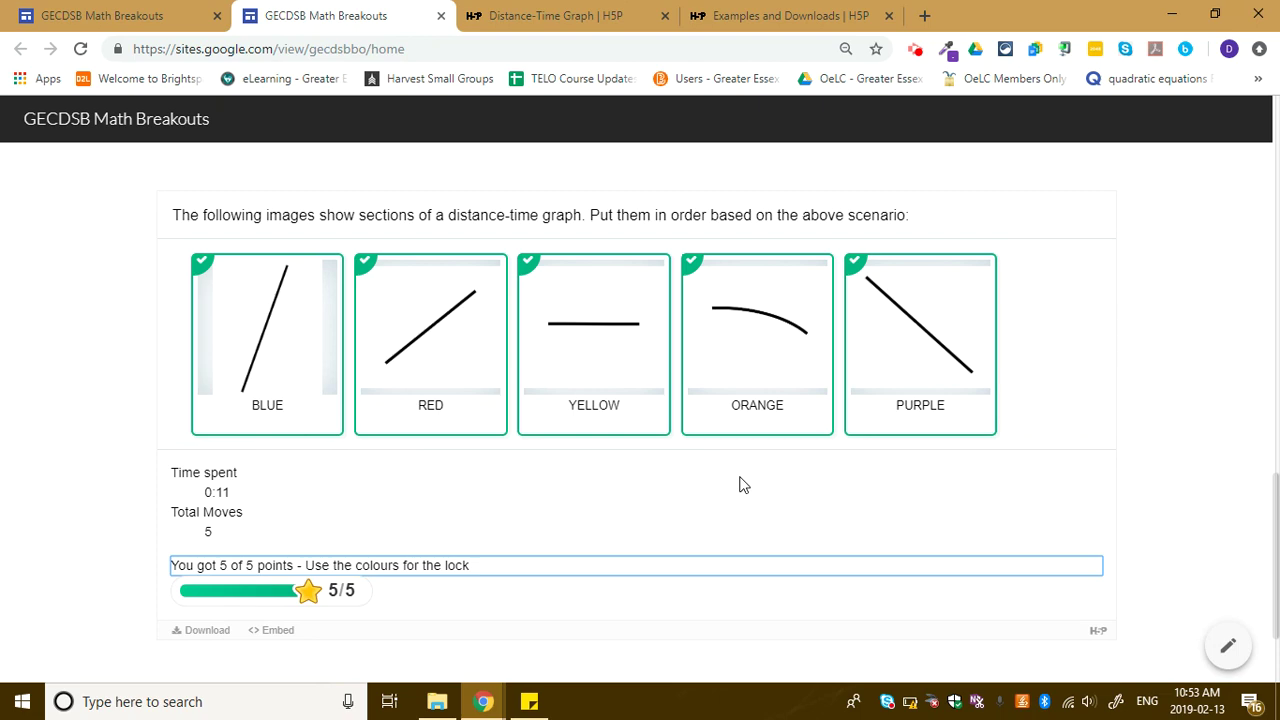
pyautogui.scroll(10, 874, 480)
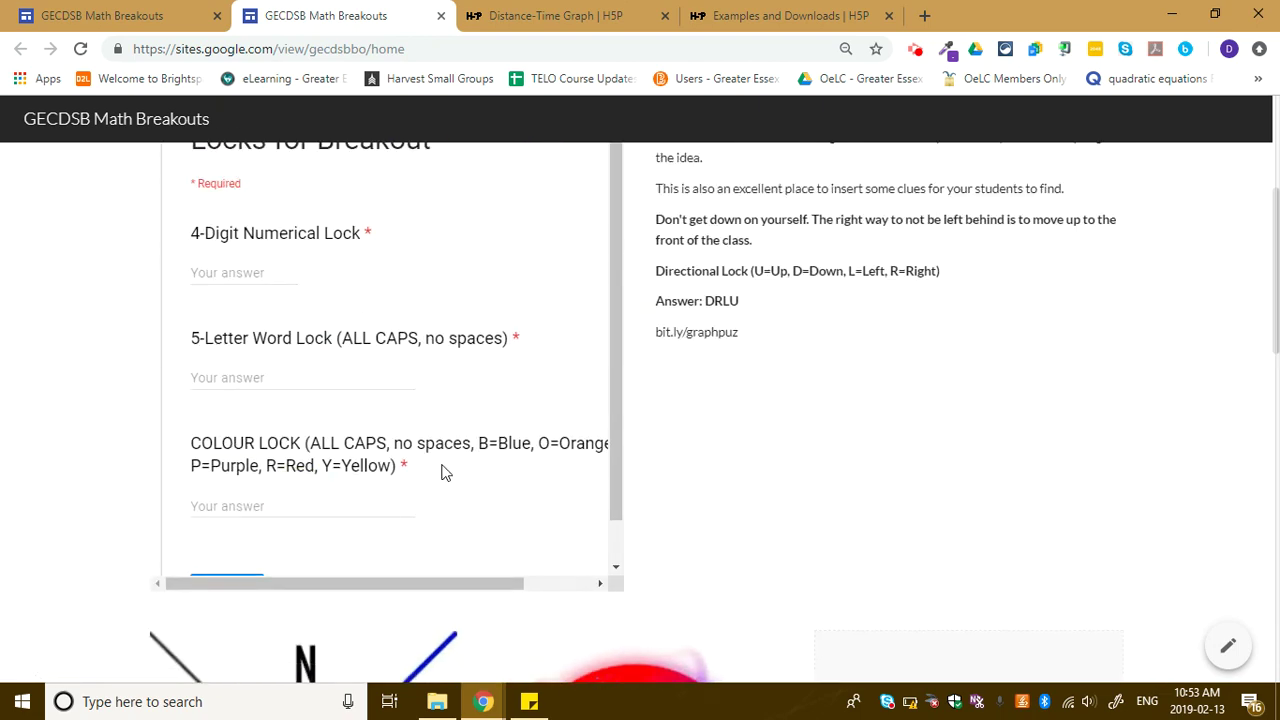
# - Enter BRYOP in the COLOUR LOCK field and submit the form
pyautogui.click(224, 507)
pyautogui.write('B')
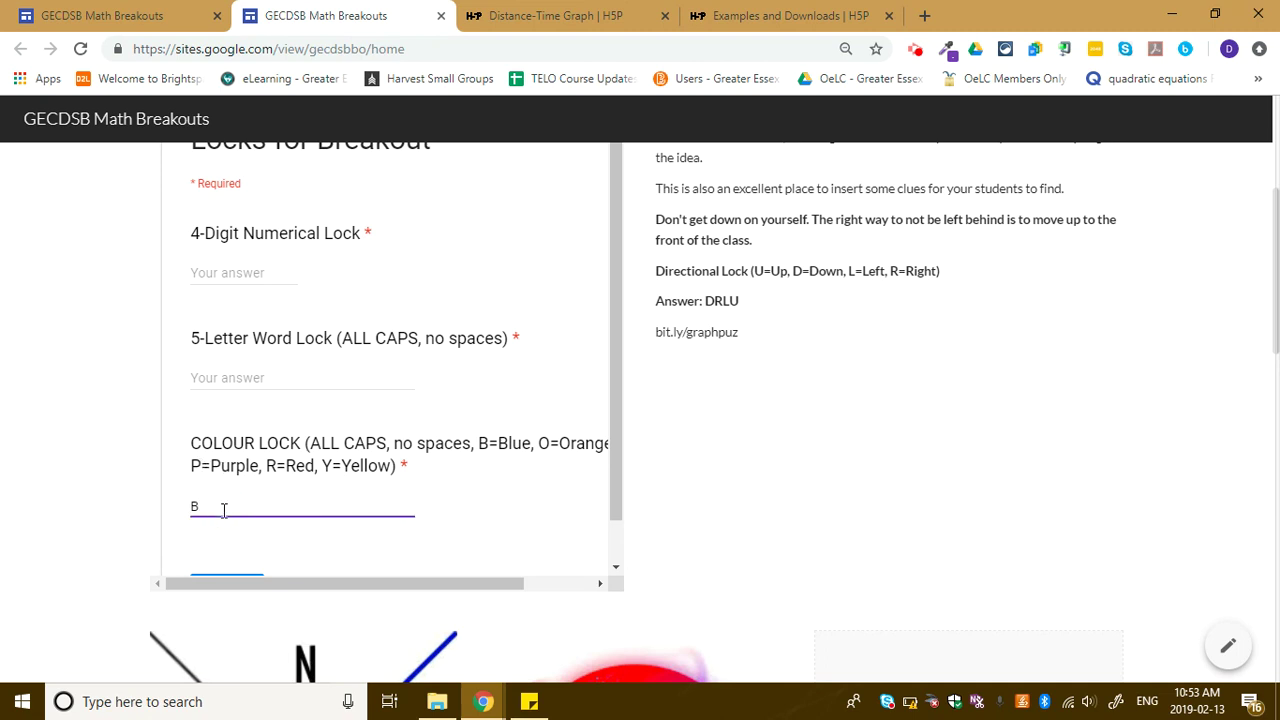
pyautogui.write('YOP')
pyautogui.scroll(-1, 409, 563)
pyautogui.click(238, 508)
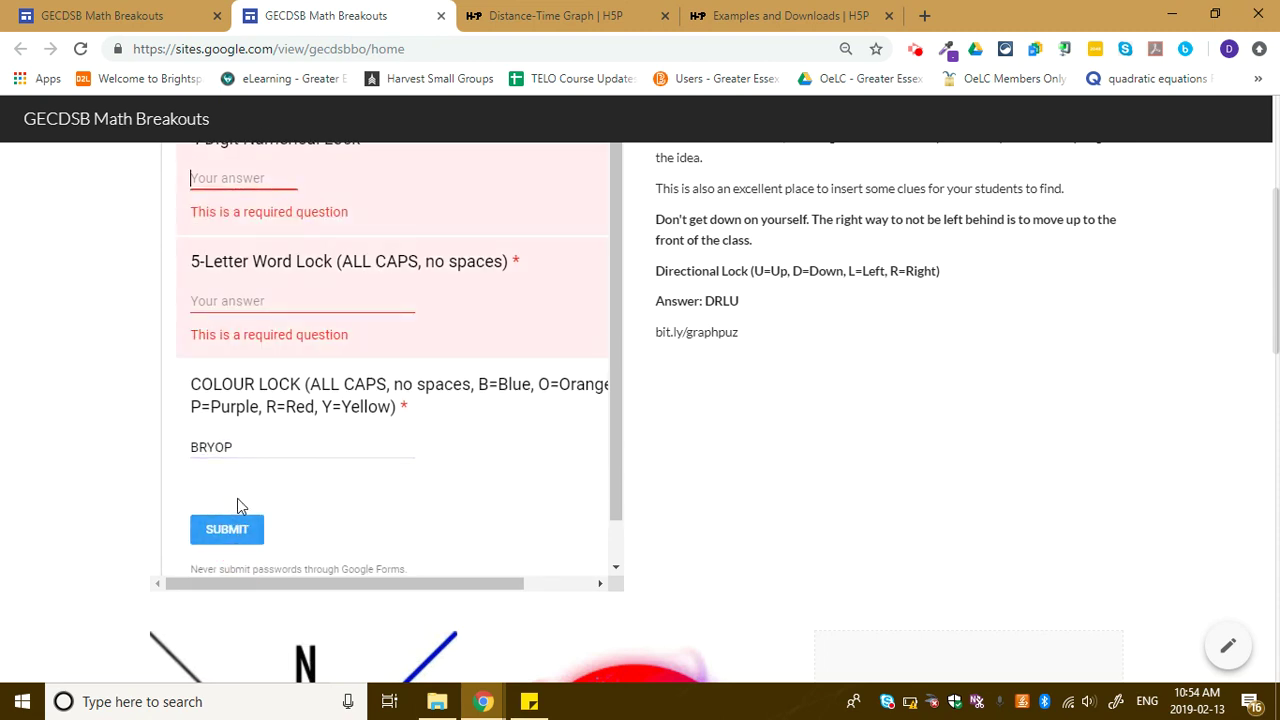
# - Change the colour lock answer to BRYPO, which shows the 'STILL LOCKED!!! Try ALL CAPS?' warning
pyautogui.click(255, 445)
pyautogui.press('BackSpace')
pyautogui.press('BackSpace')
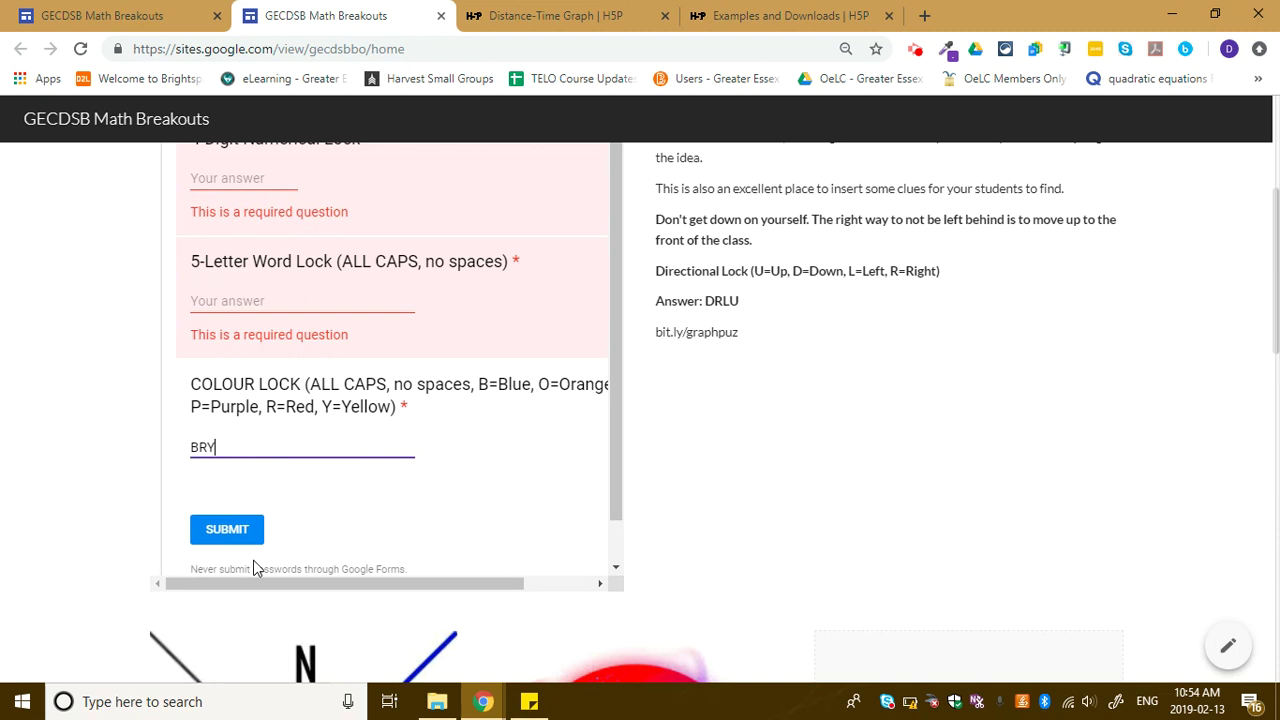
pyautogui.write('PO')
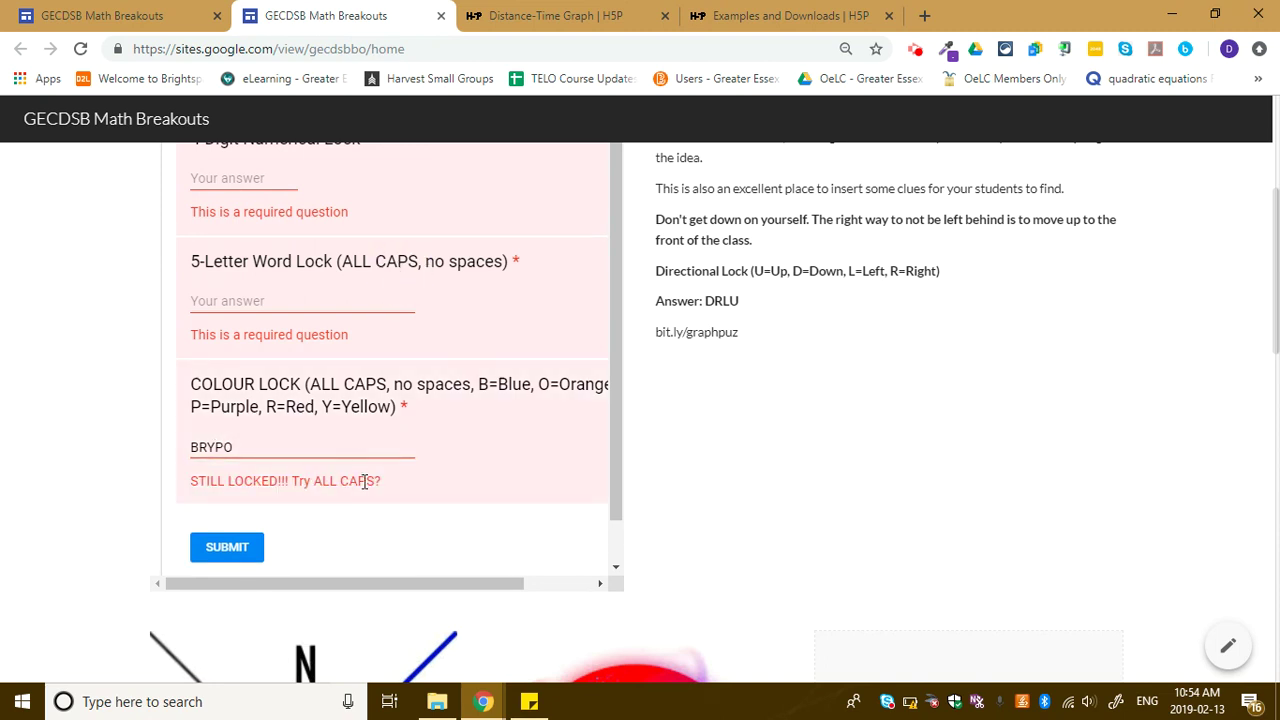